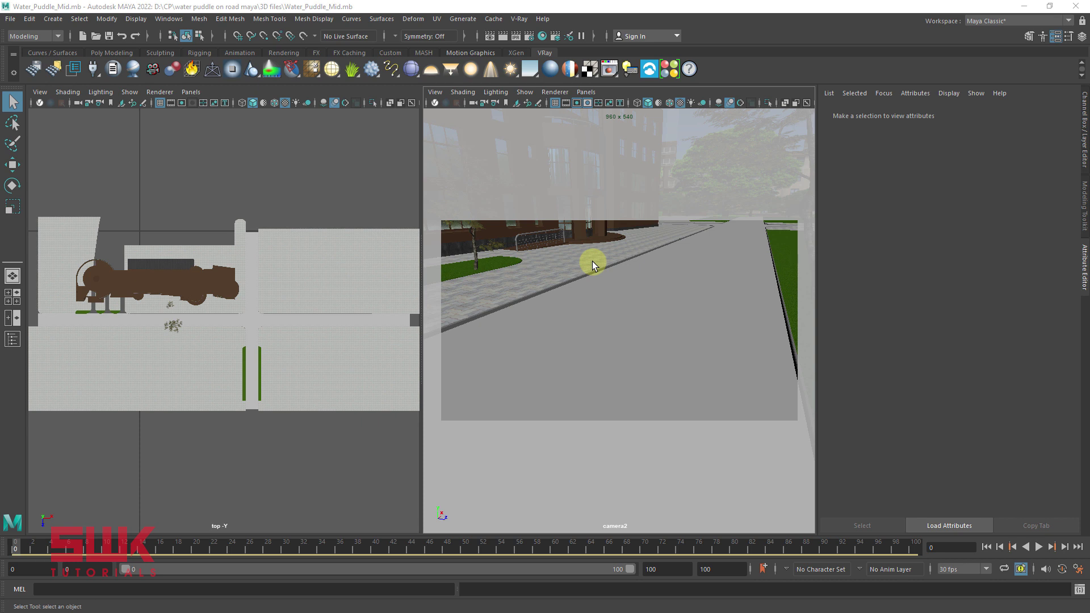
Isolate the ground road mesh in the camera and top views and inspect its UV layout.
click(592, 262)
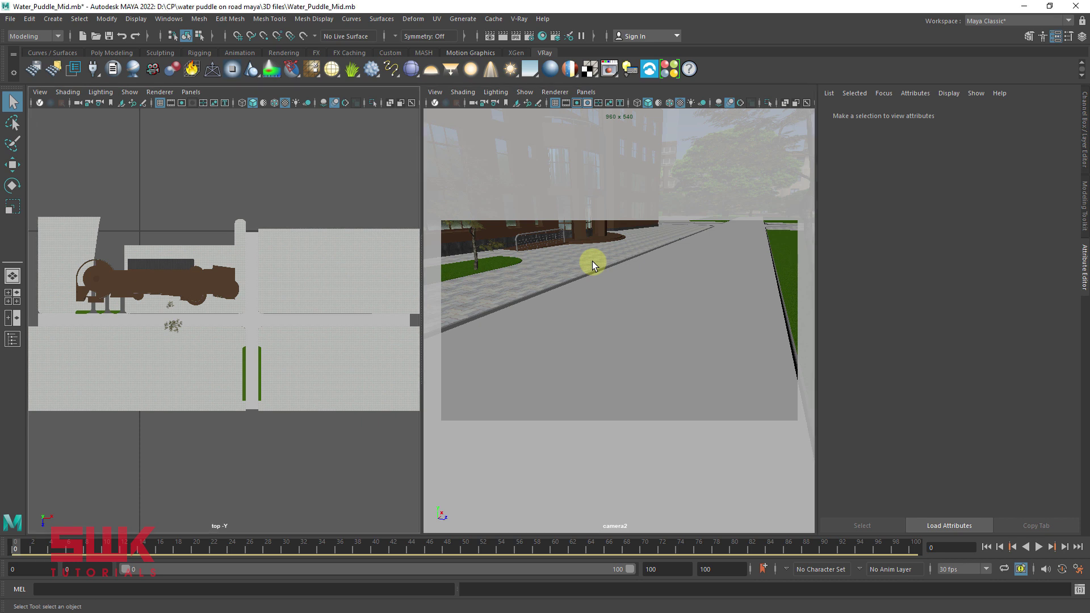
click(671, 285)
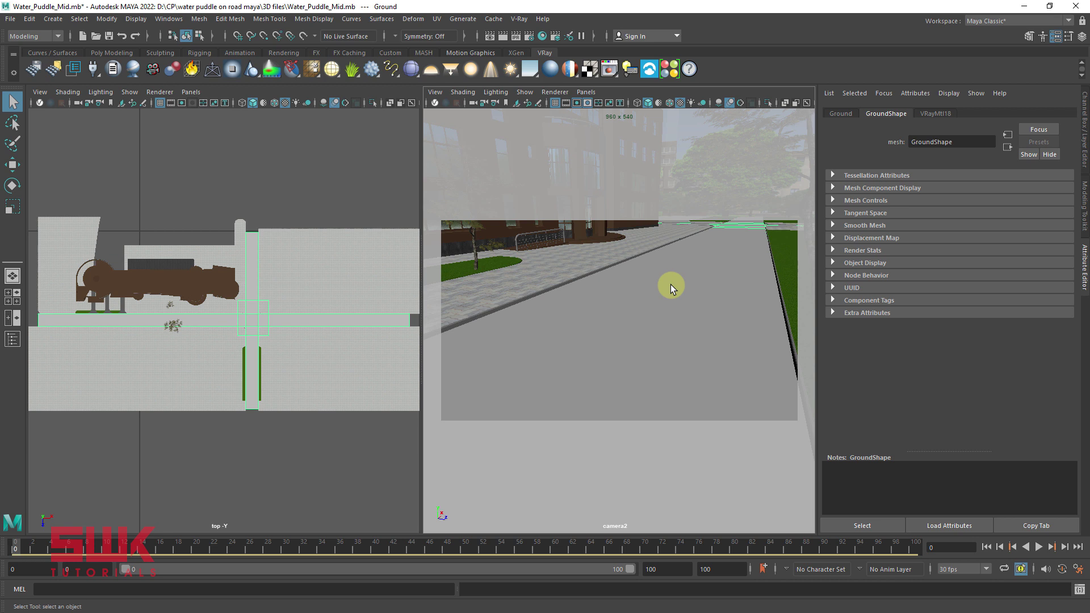
click(768, 102)
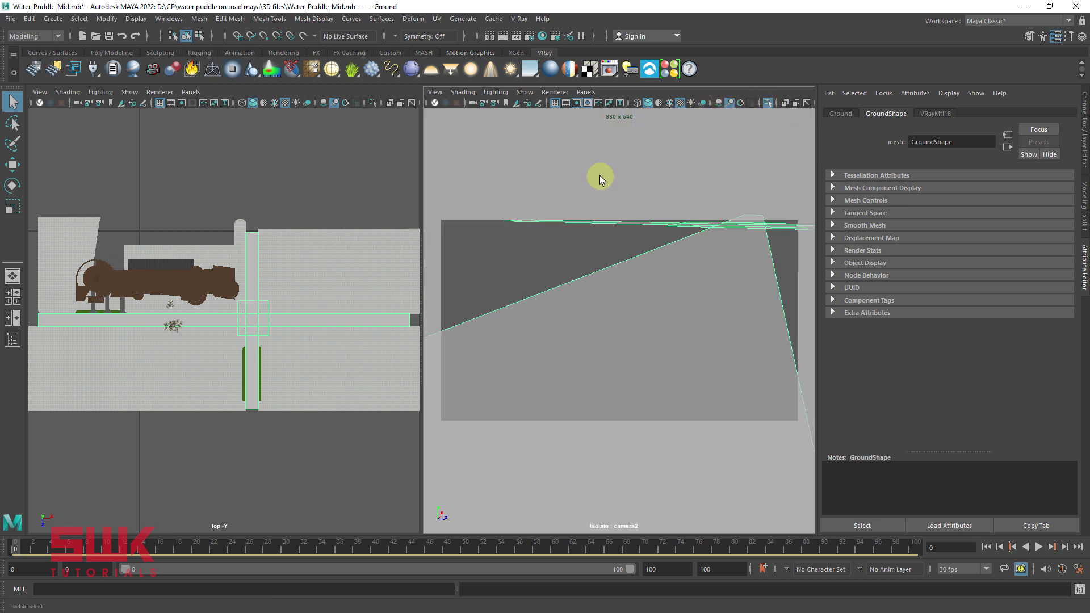
click(373, 102)
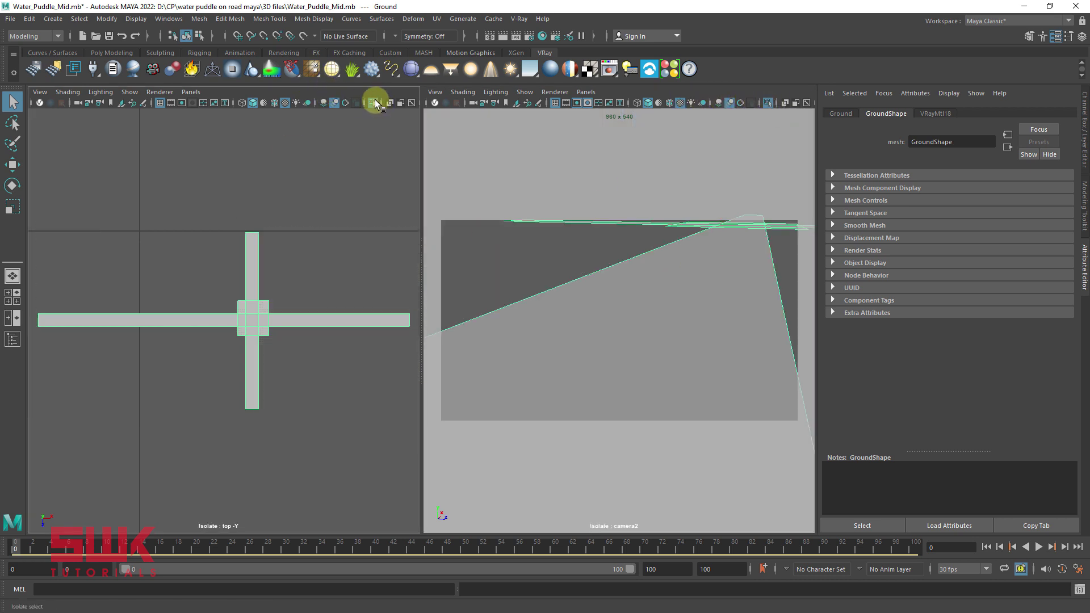
click(437, 19)
click(452, 40)
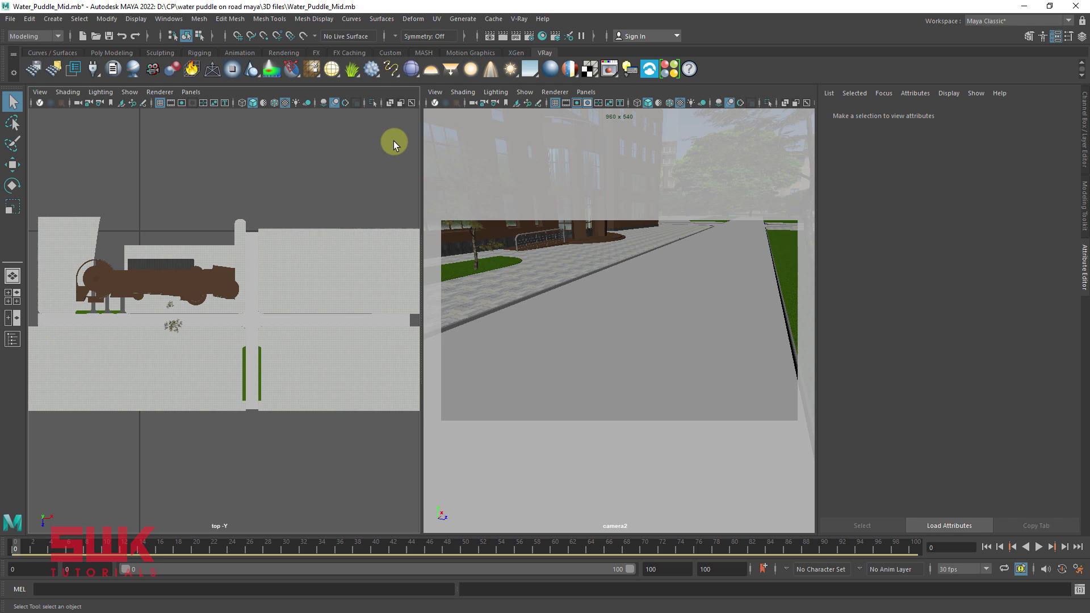
Assign a new VRay Blend Mtl to the selected ground road mesh.
click(738, 315)
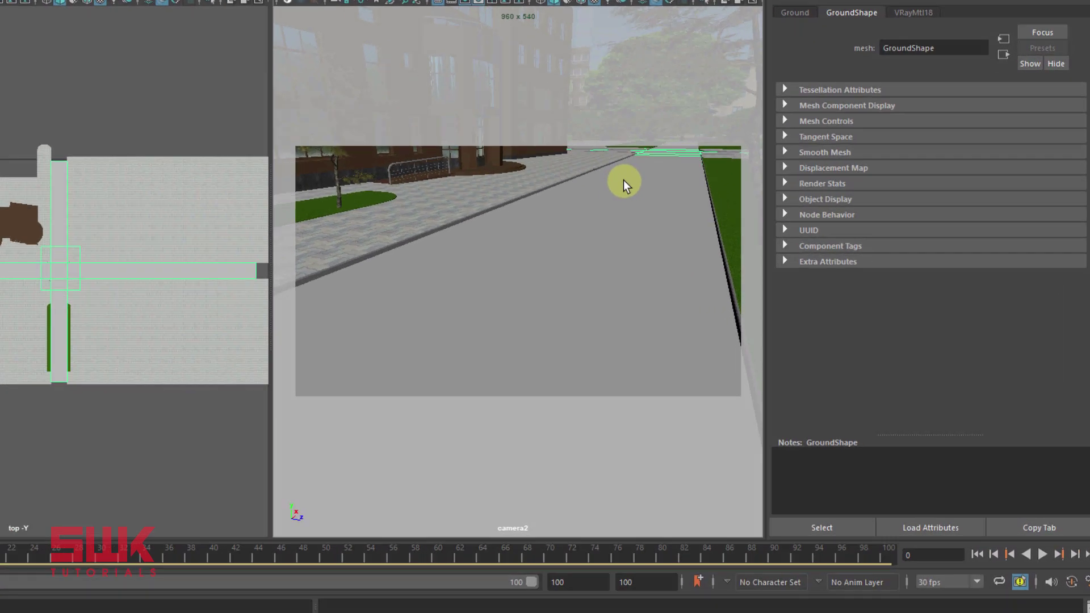
right_click(703, 248)
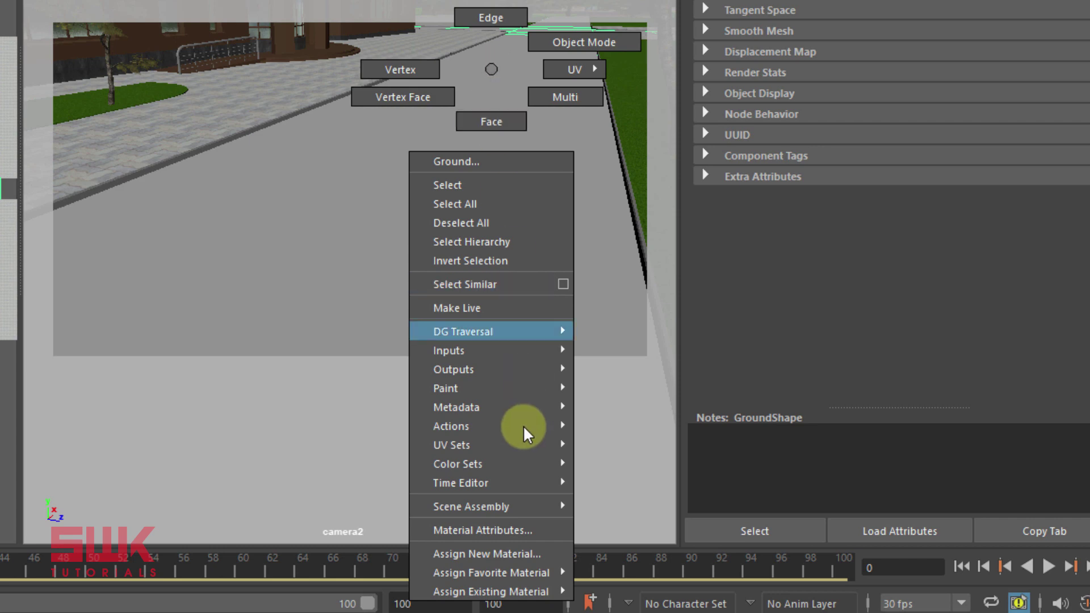
click(525, 552)
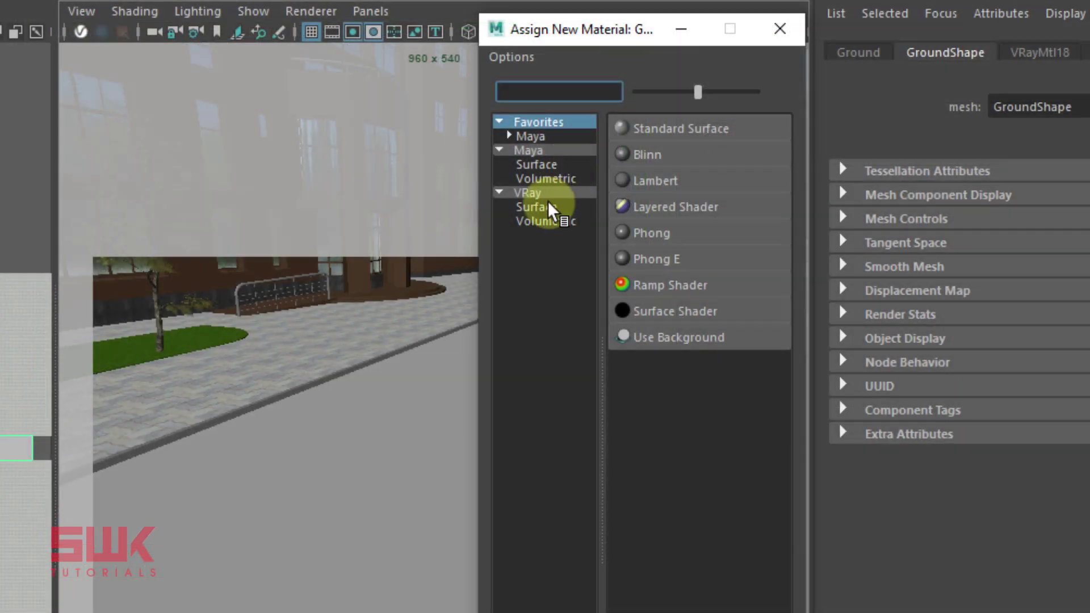
click(538, 193)
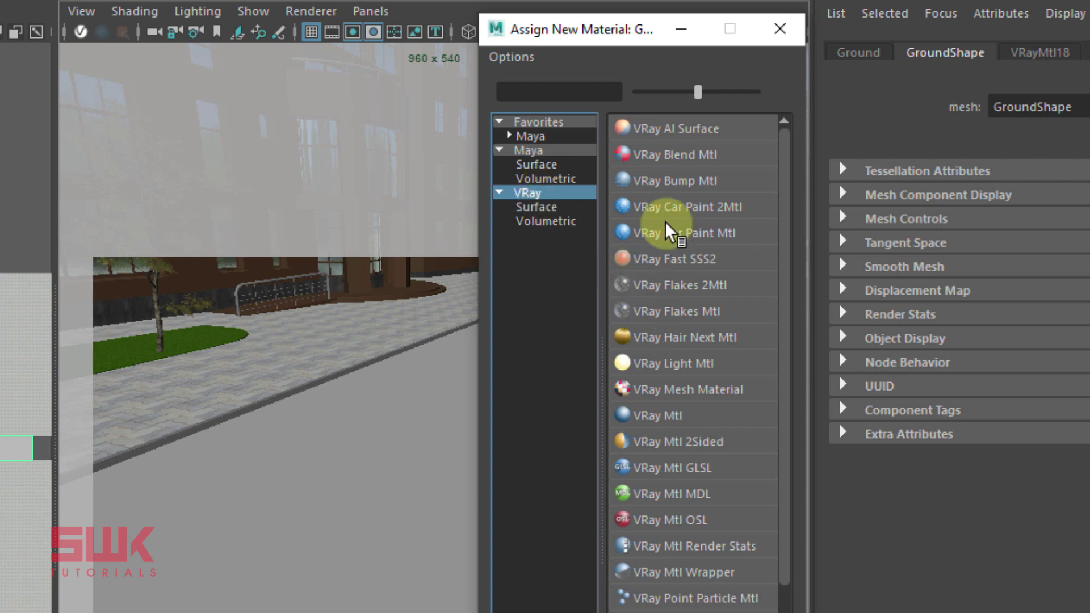
click(660, 158)
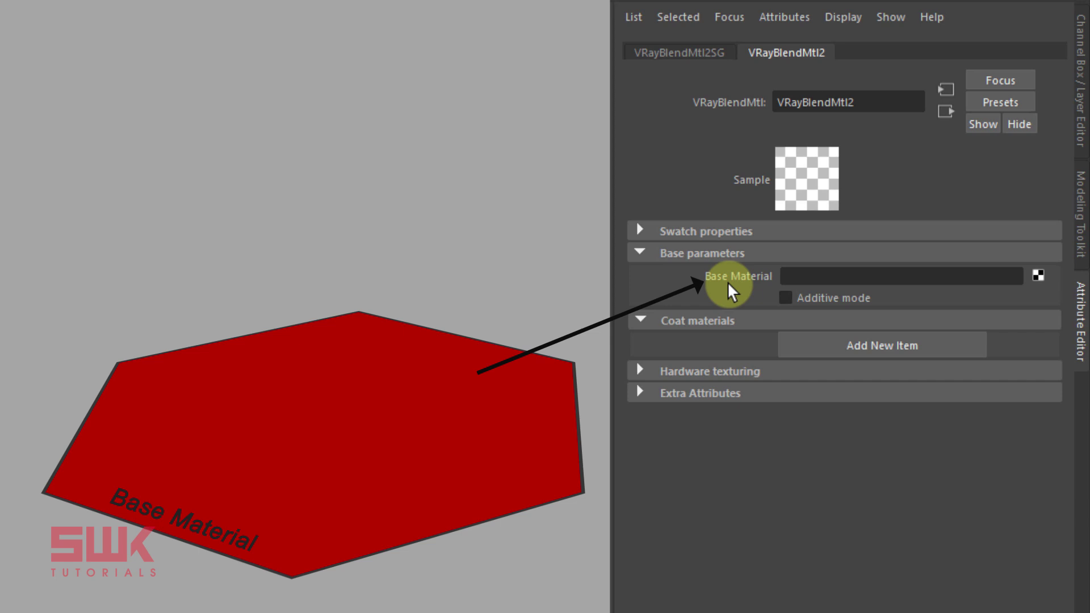
Add two empty coat material slots to the blend material.
click(813, 354)
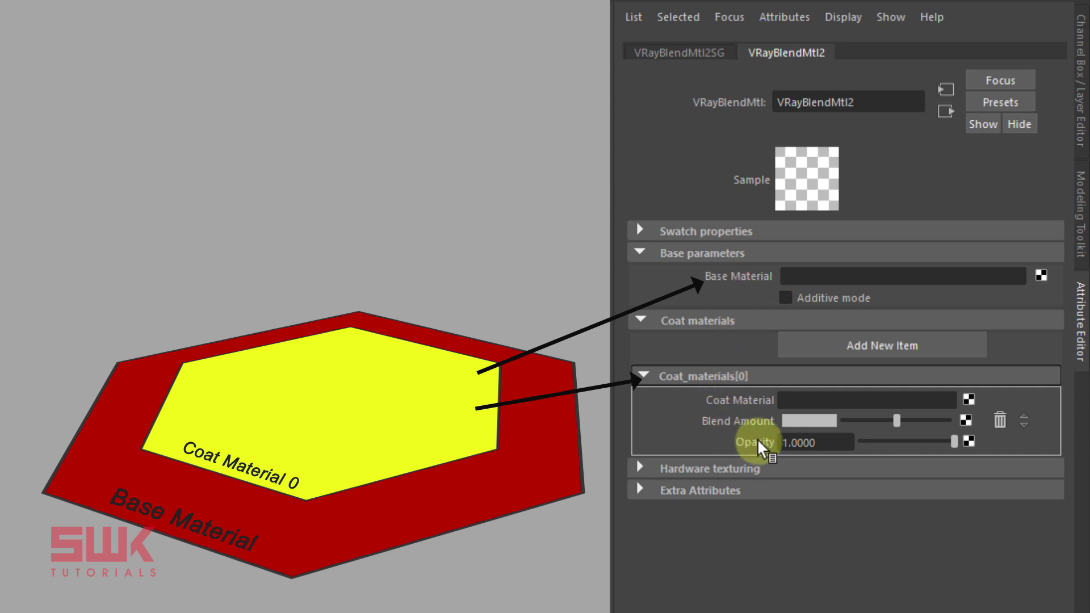
click(889, 345)
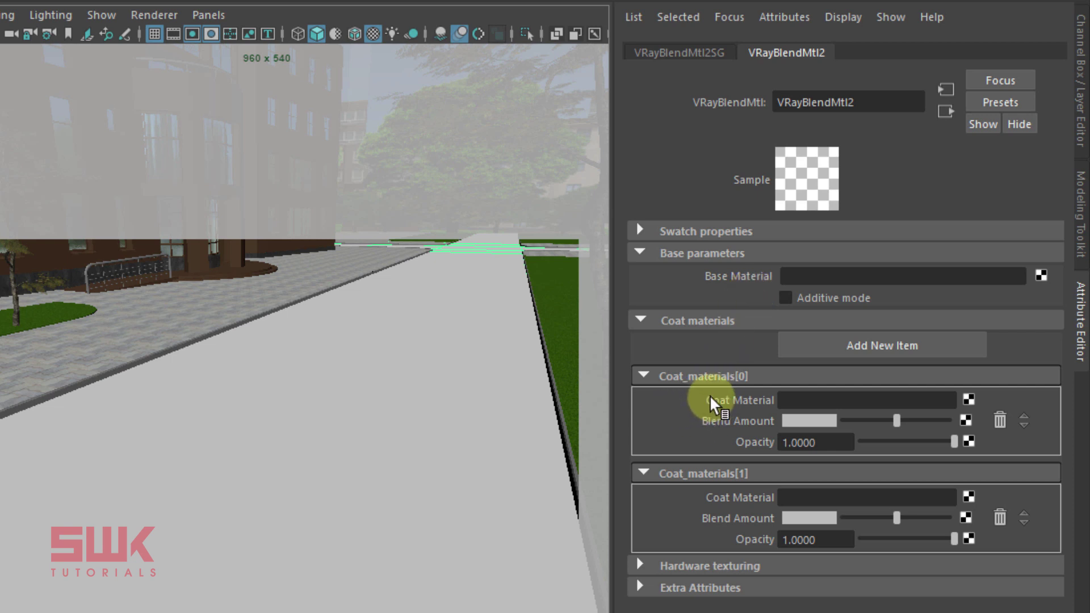
Remove both coat slots and set the base material to a new VRay Mtl renamed Road.
click(1000, 517)
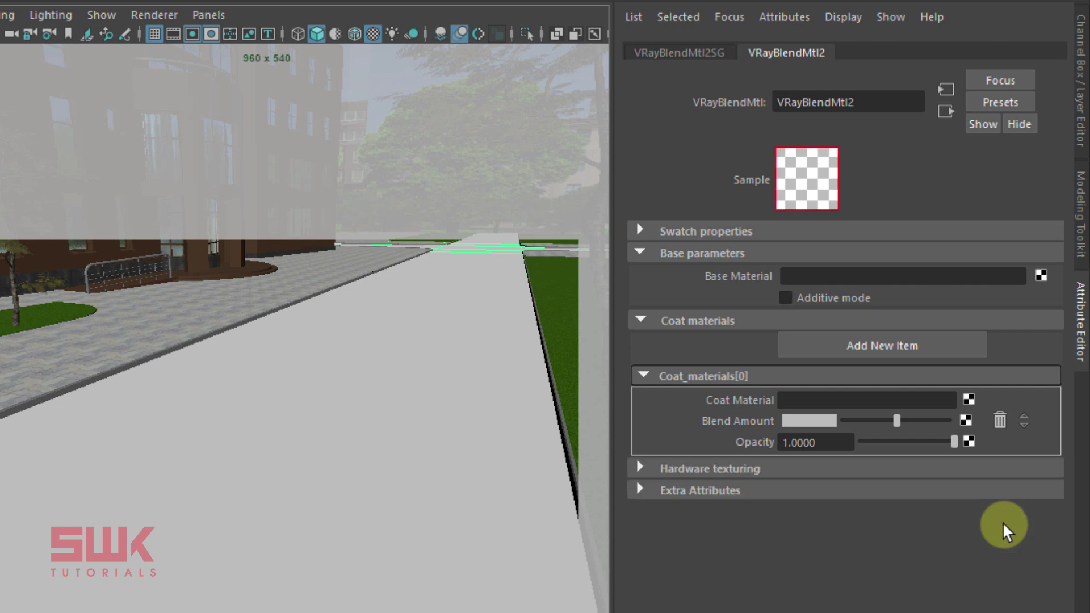
click(998, 423)
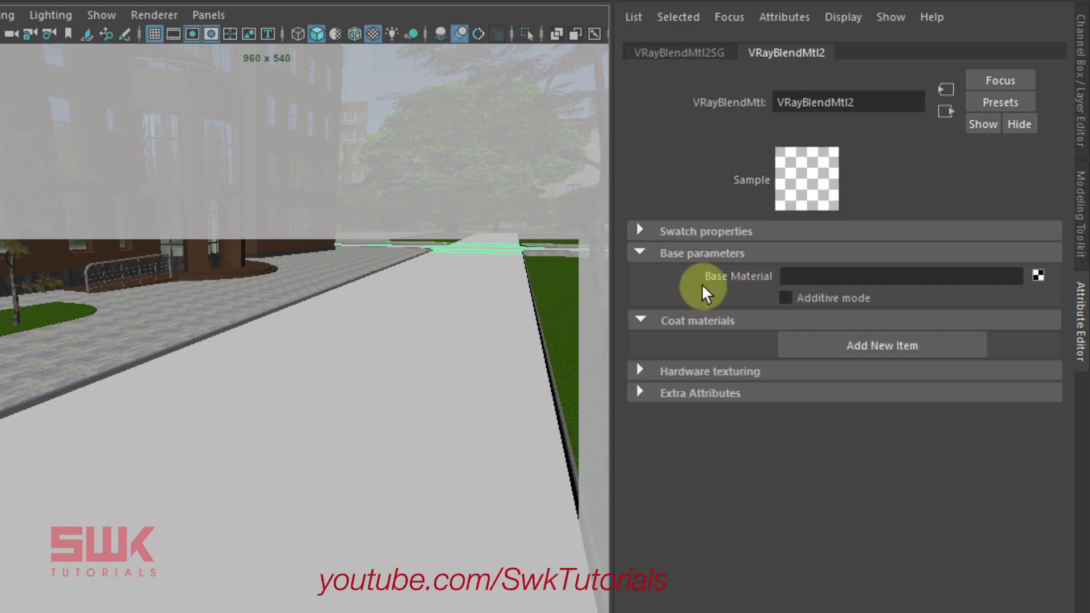
click(1038, 276)
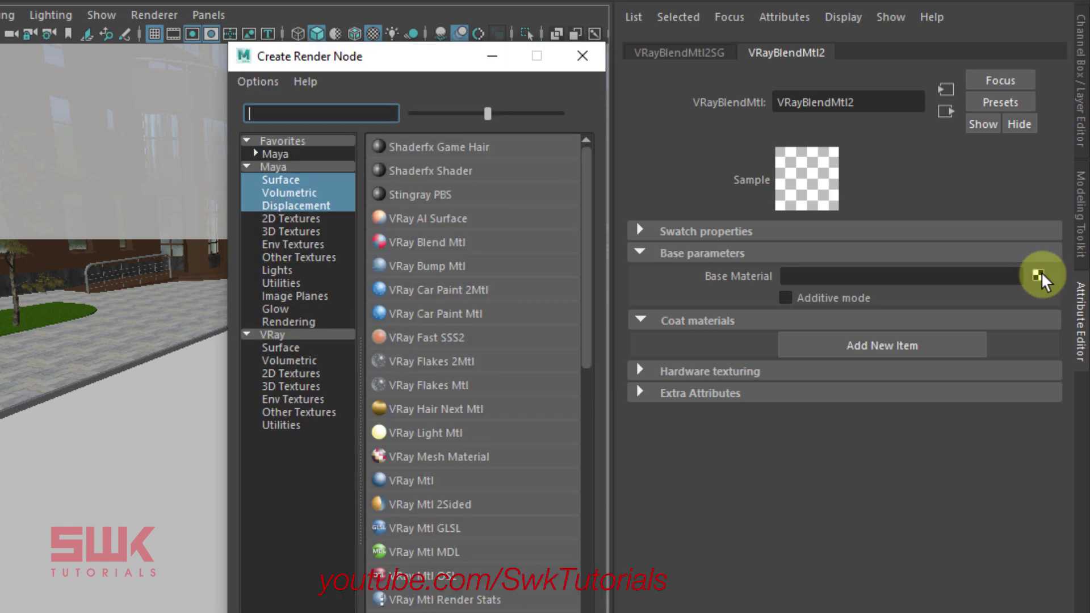
click(414, 482)
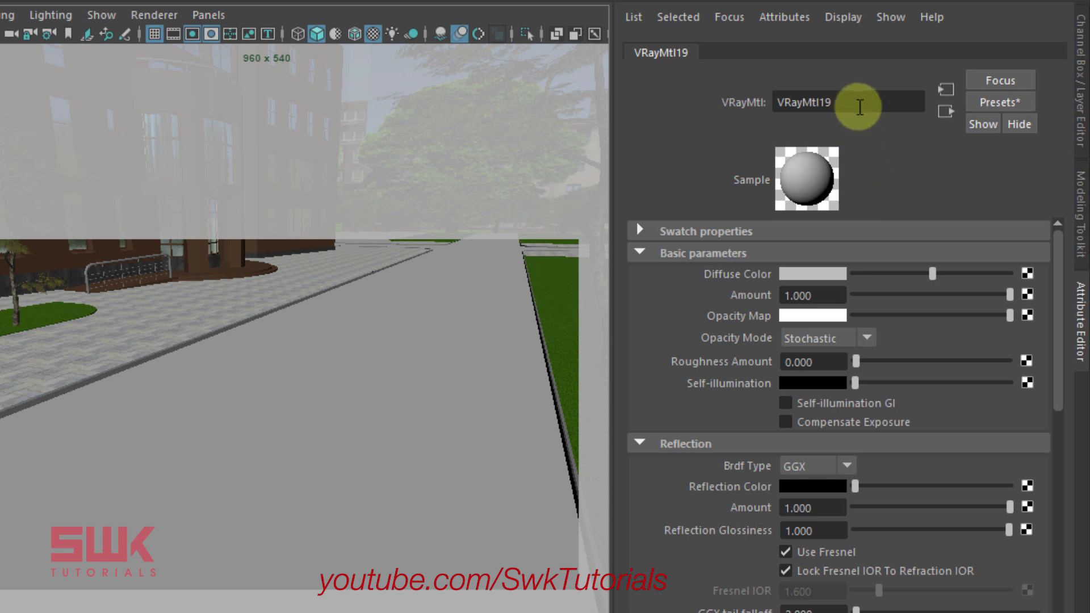
drag(858, 104, 725, 106)
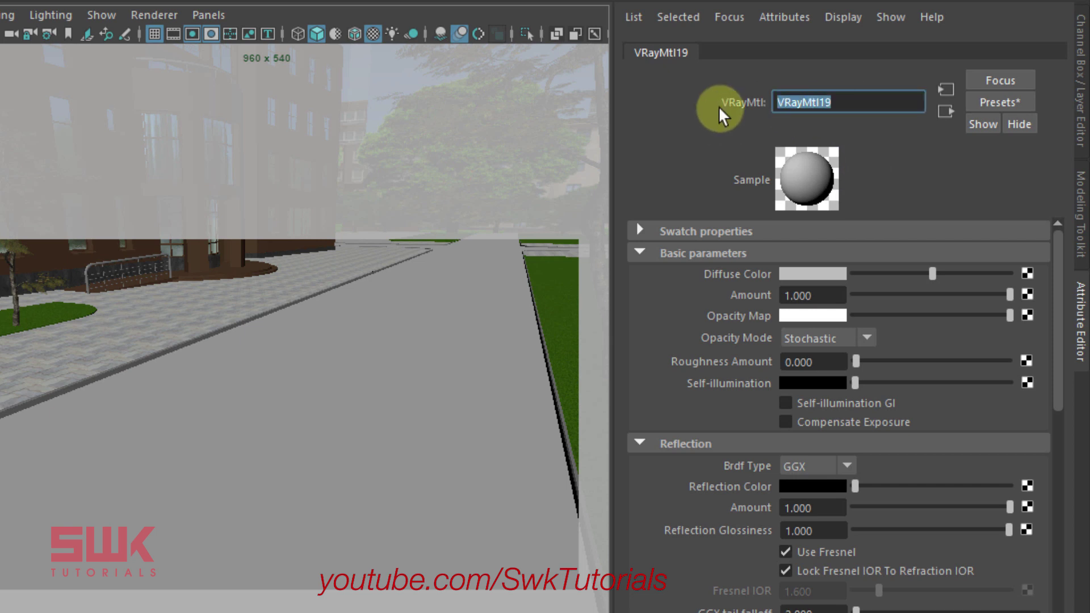
text(Road)
key(Return)
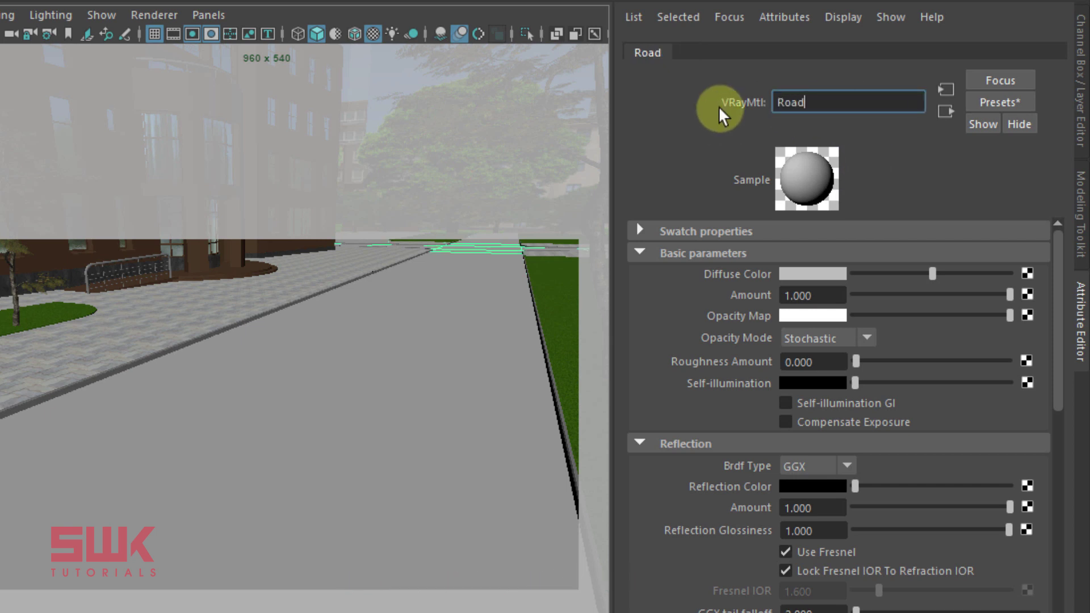
Drive Road's diffuse colour with a file texture of the grey asphalt albedo image.
click(1027, 274)
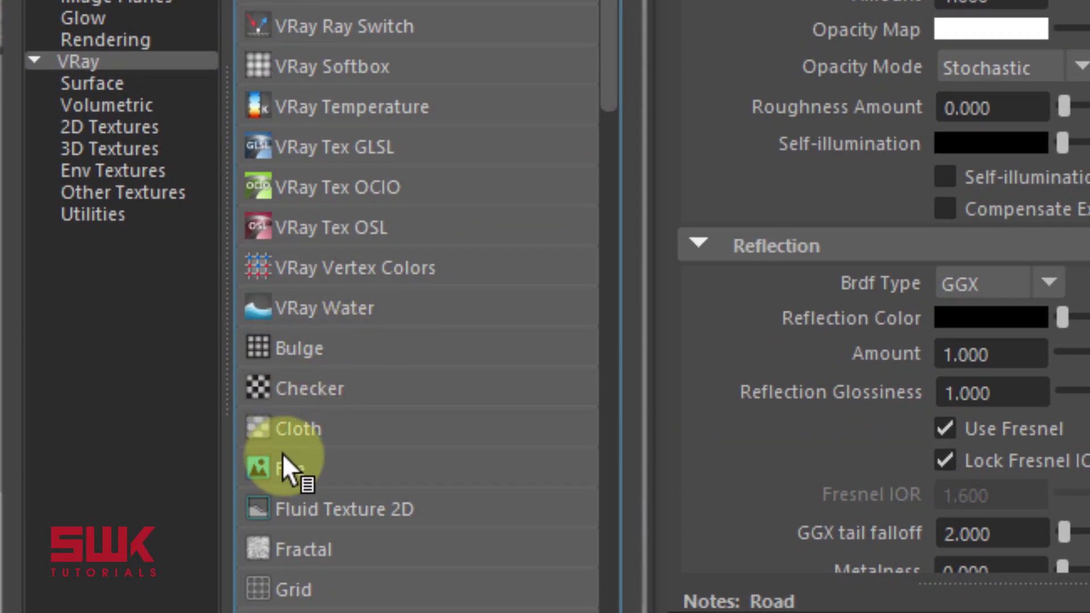
click(285, 465)
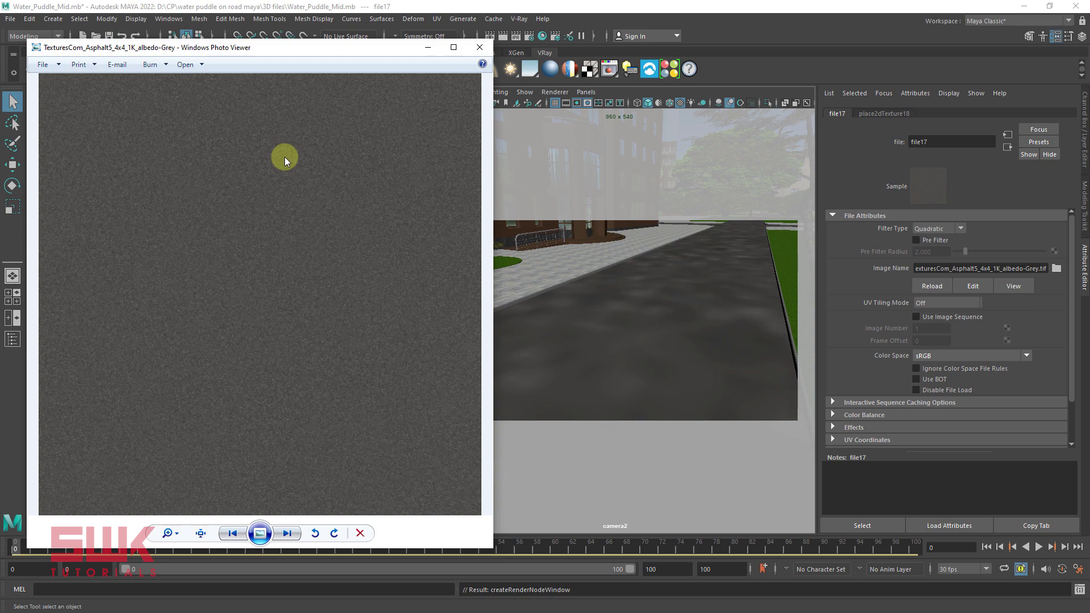
click(698, 247)
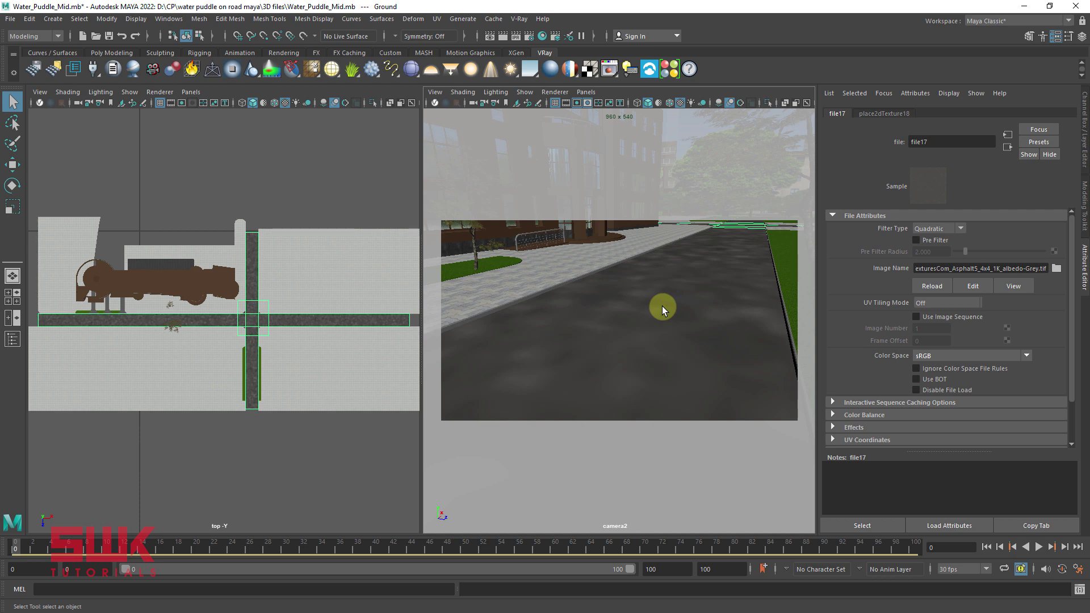
Graph the Road shading network in Hypershade and show place2dTexture18's placement attributes.
click(544, 36)
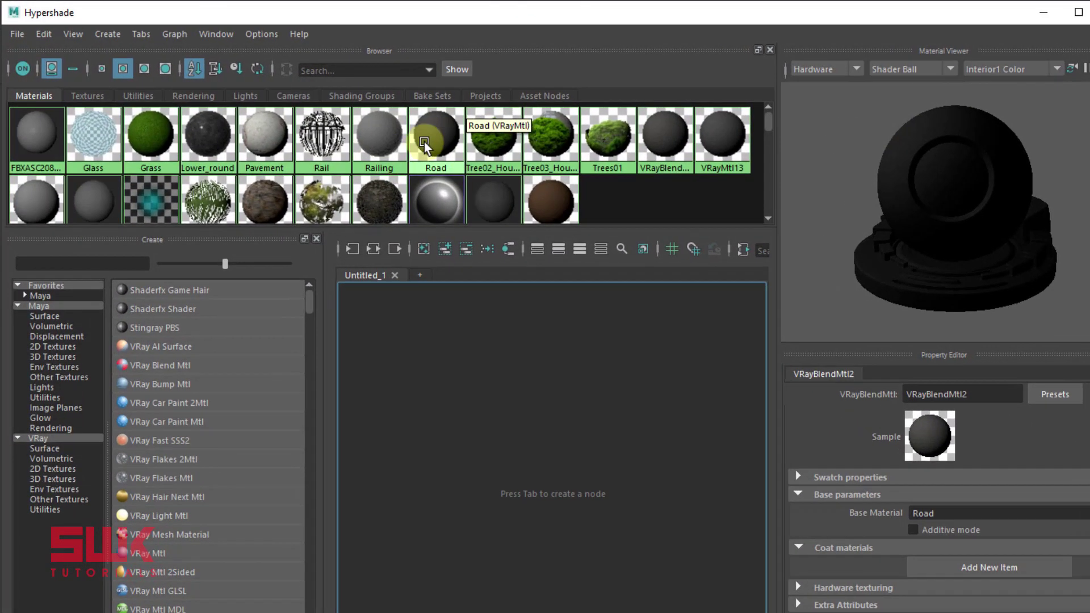
click(424, 142)
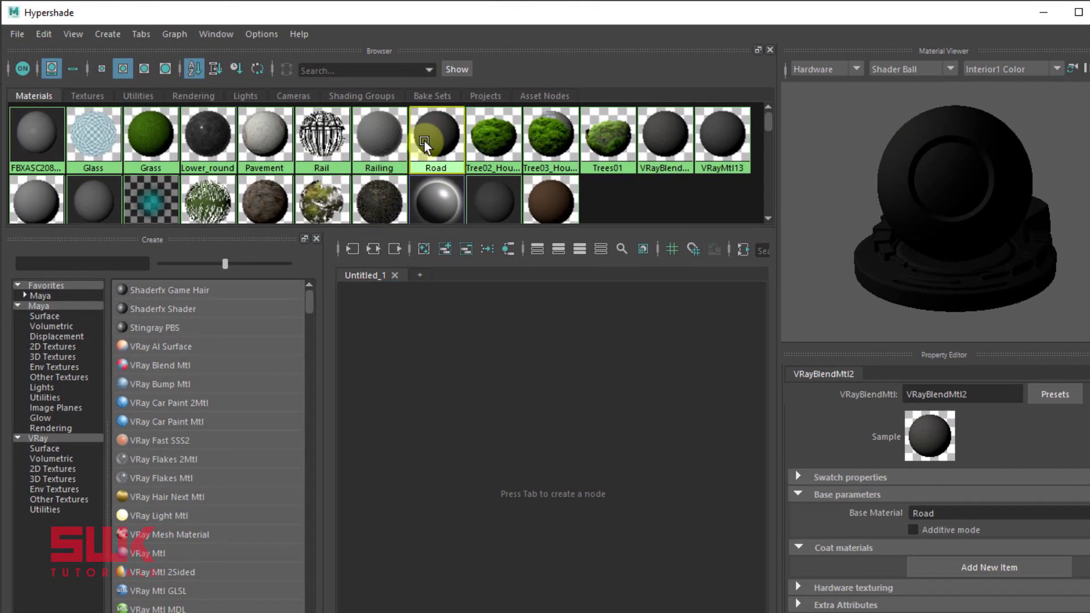
click(372, 249)
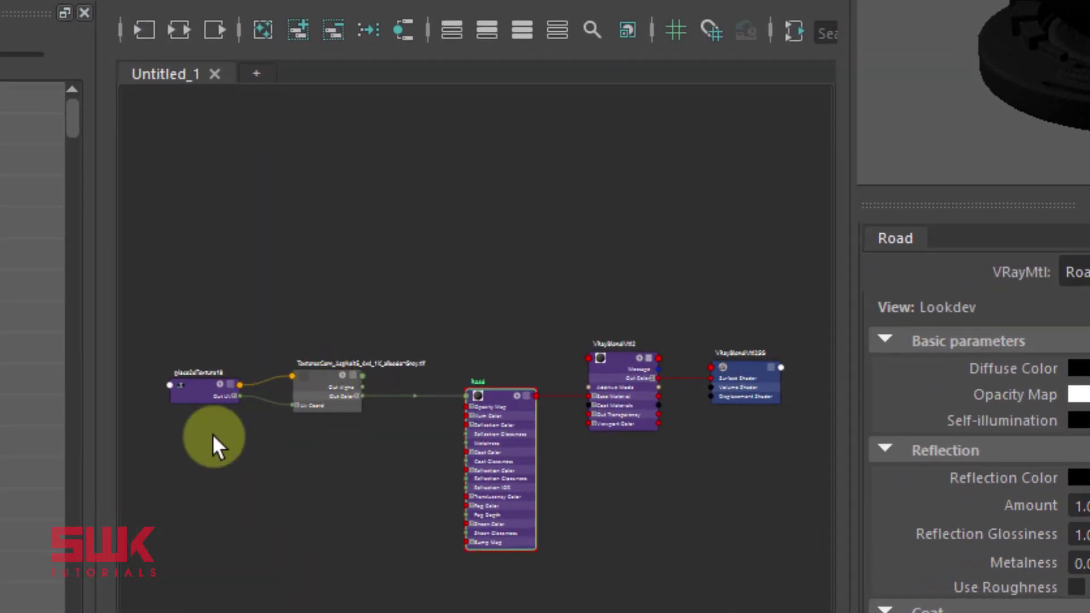
alt+middle_drag(237, 430, 285, 429)
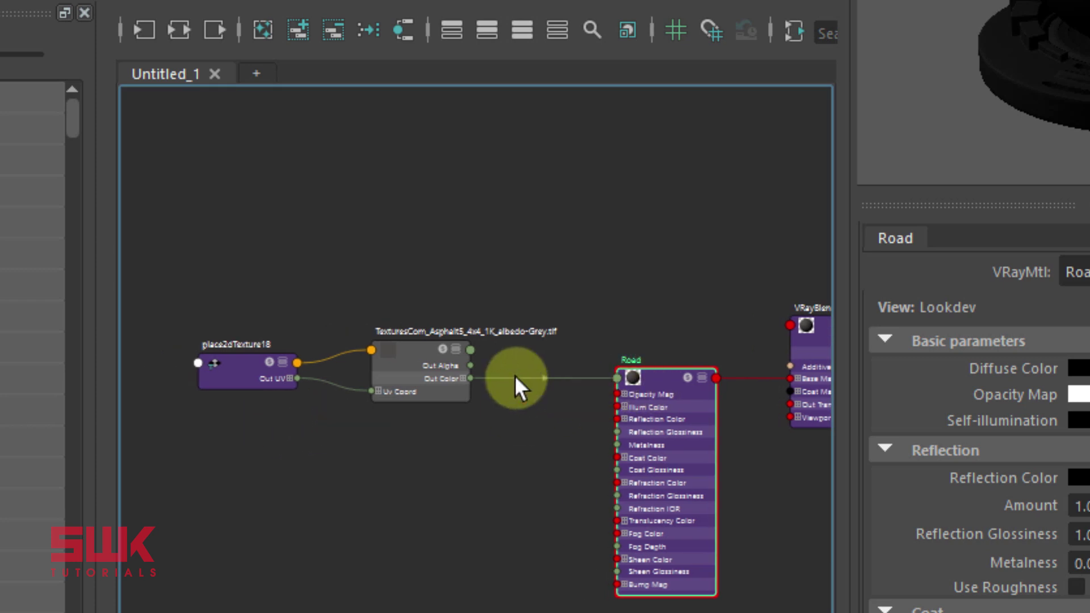
scroll(241, 369, up, 3)
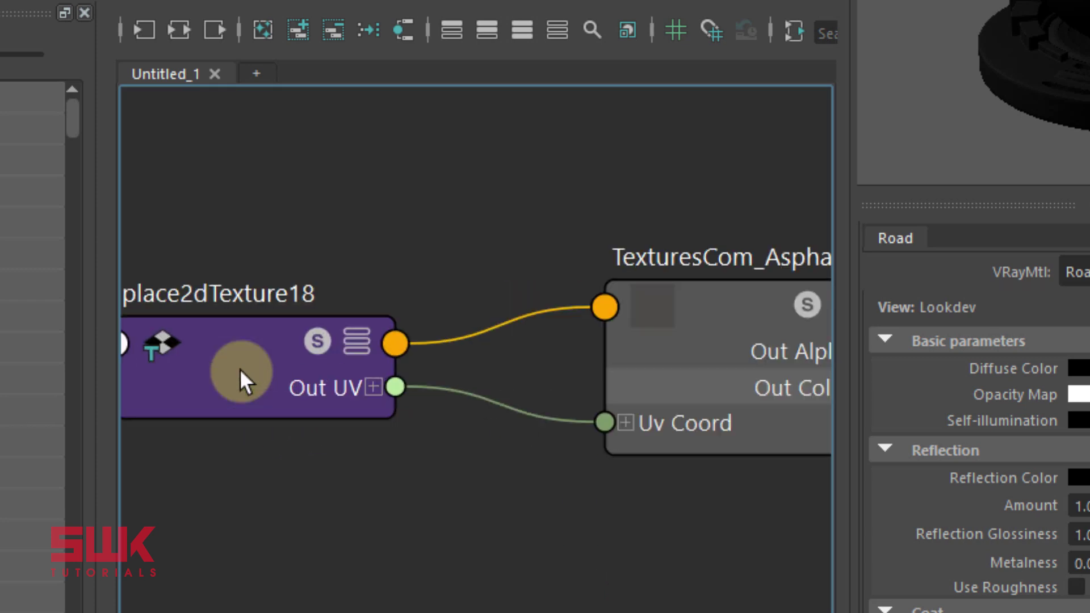
scroll(241, 369, up, 2)
alt+middle_drag(243, 370, 341, 383)
scroll(341, 383, down, 2)
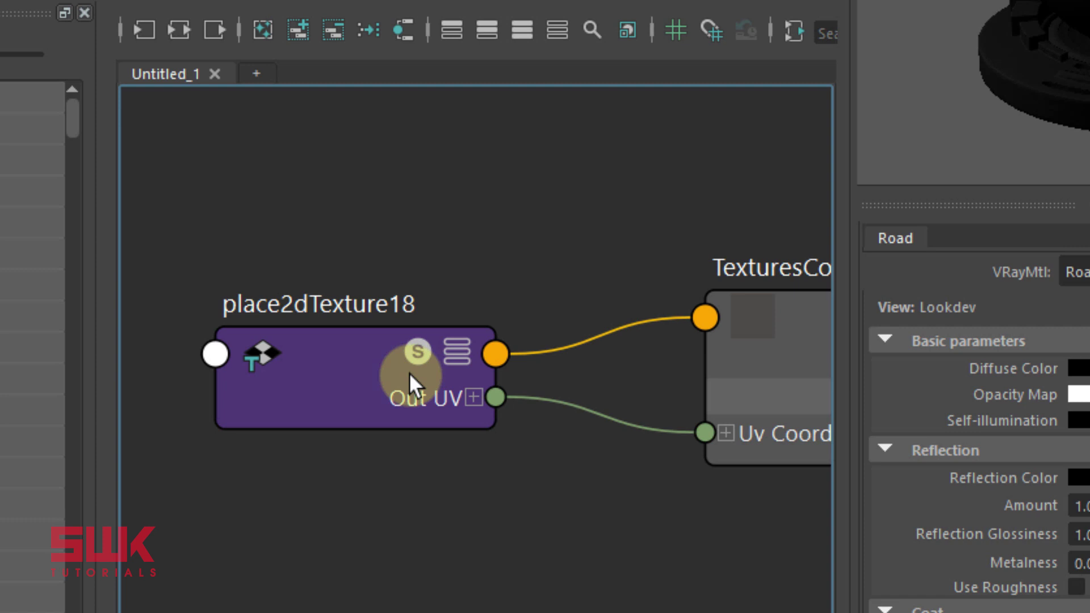
alt+middle_drag(409, 372, 306, 306)
click(306, 306)
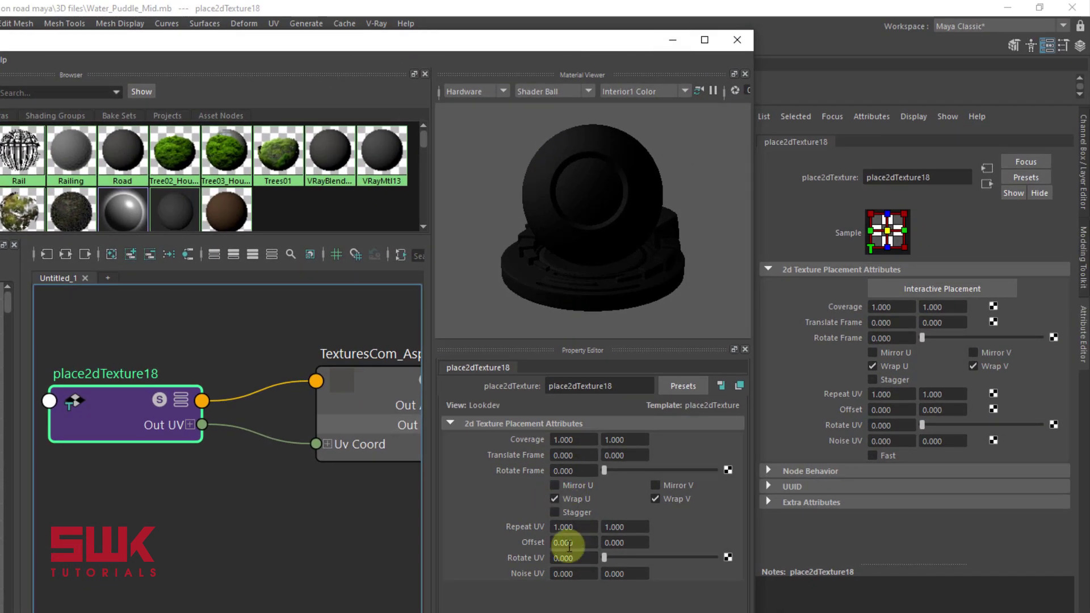
Set place2dTexture18's Repeat UV to 30 by 30 so the asphalt tiles finer.
click(676, 40)
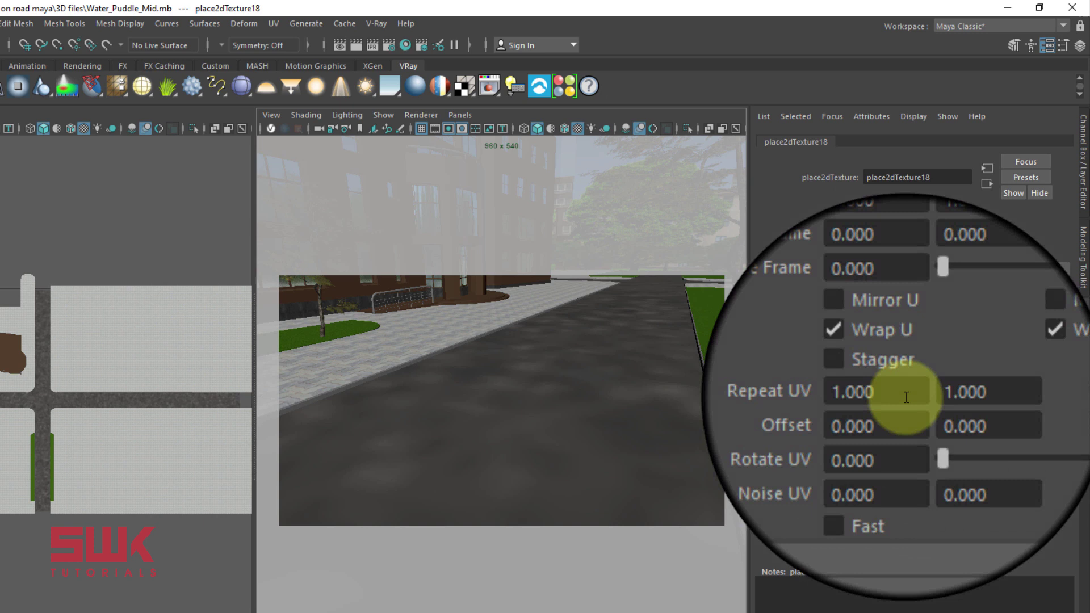
click(881, 393)
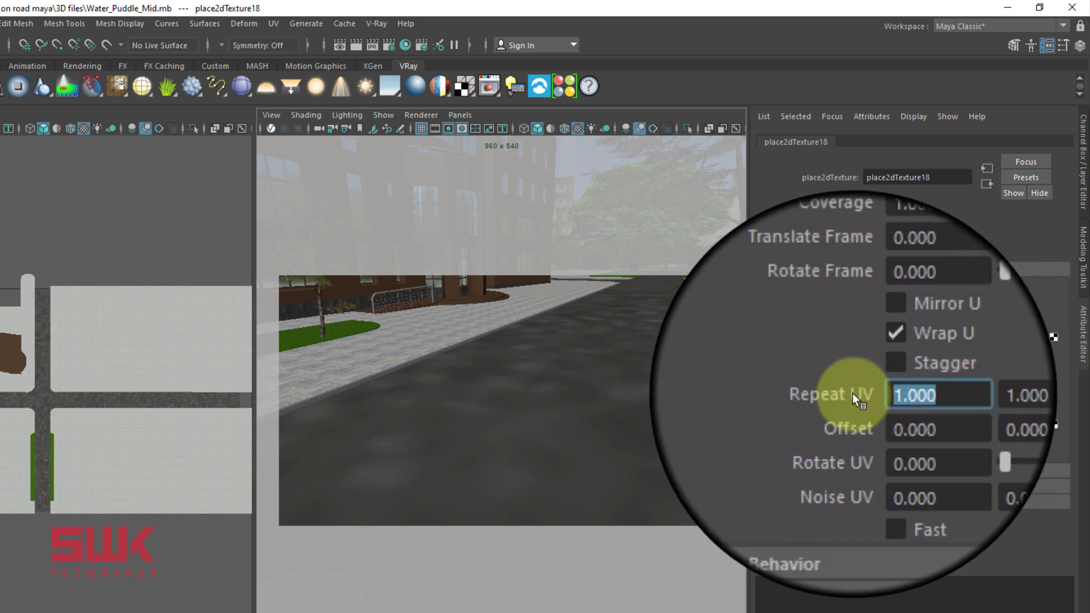
text(30)
key(Return)
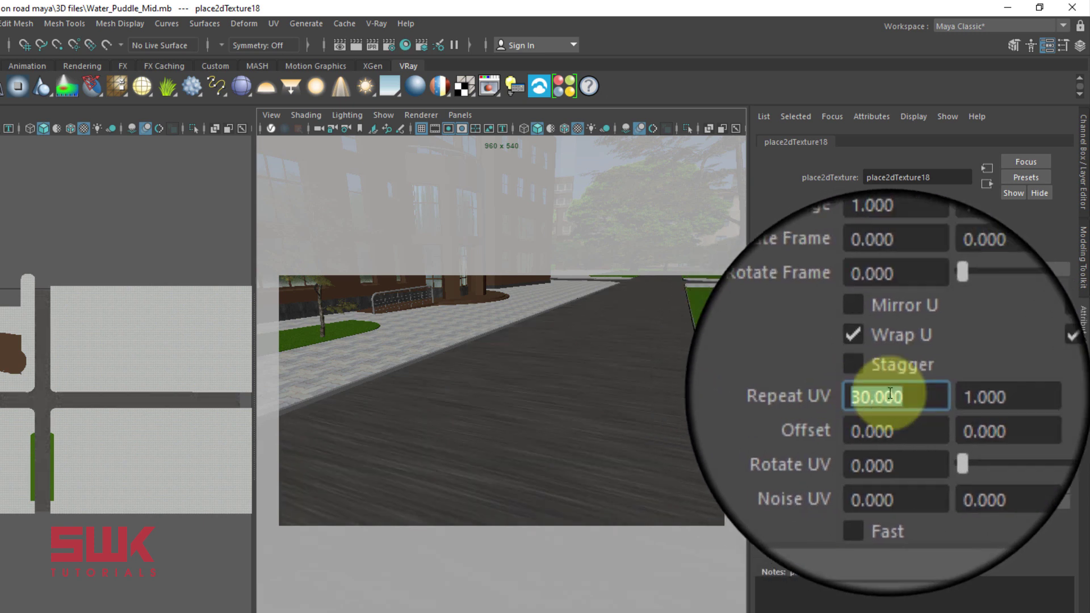
click(916, 394)
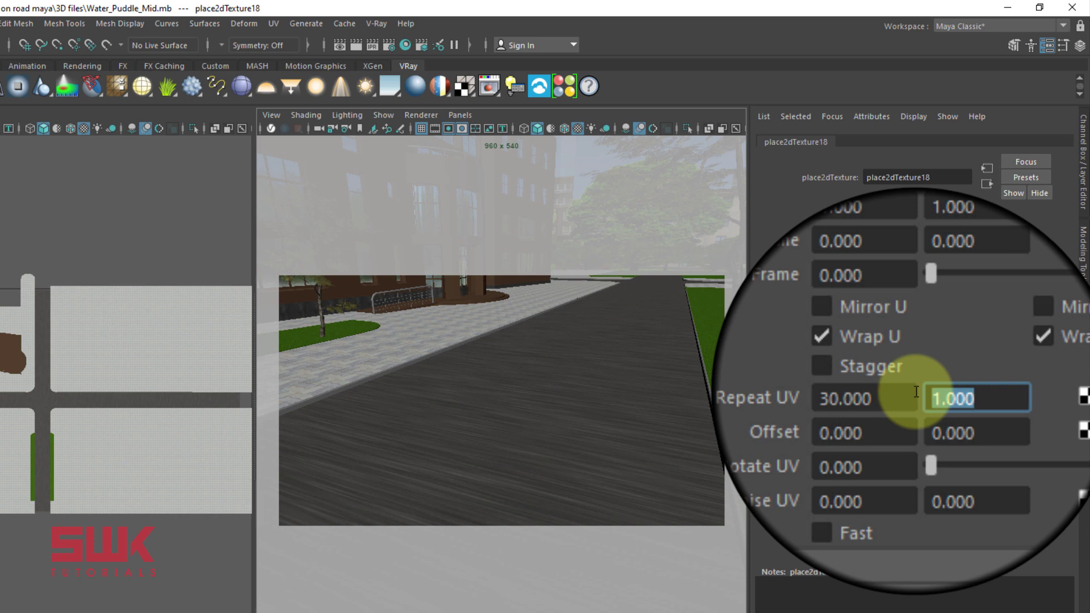
text(30)
key(Return)
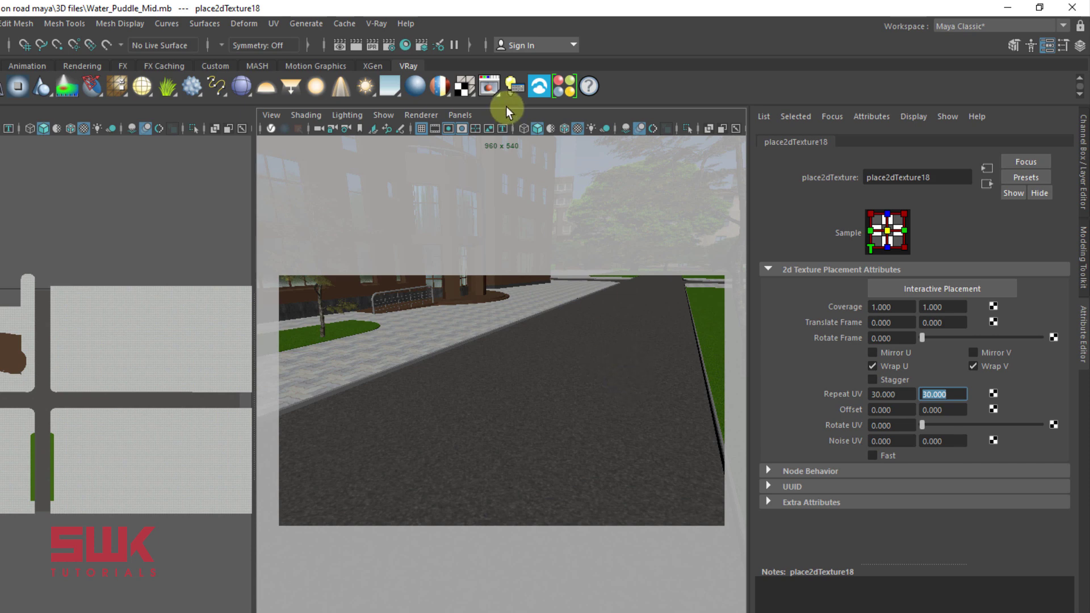
Select the Road node in Hypershade and expand its Bump and Normal mapping section.
click(405, 44)
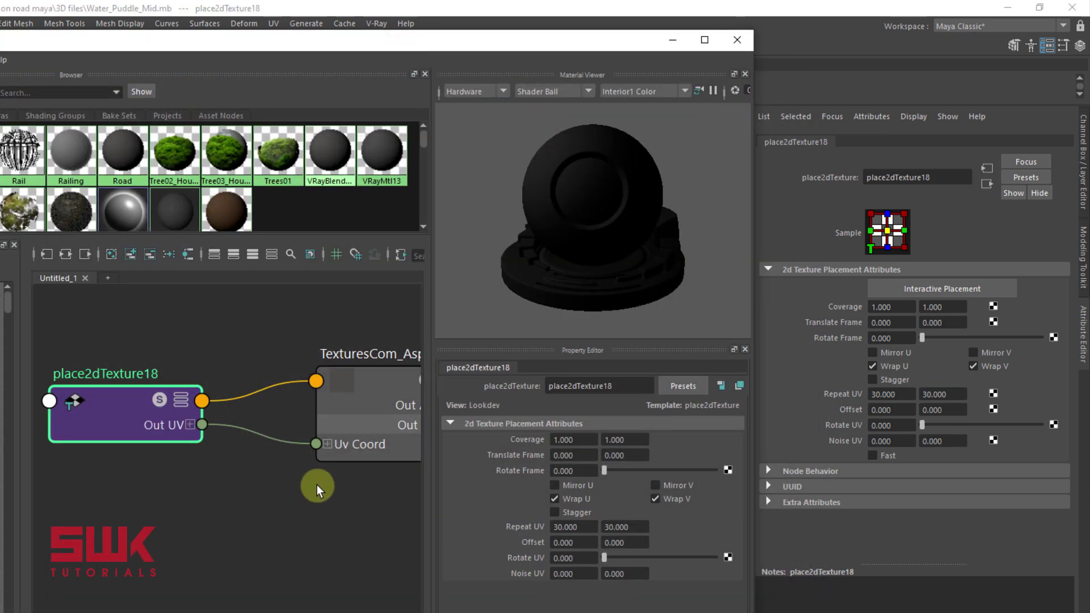
scroll(312, 487, down, 2)
mouse_move(348, 499)
alt+middle_down()
mouse_move(300, 465)
mouse_move(206, 463)
alt+middle_up()
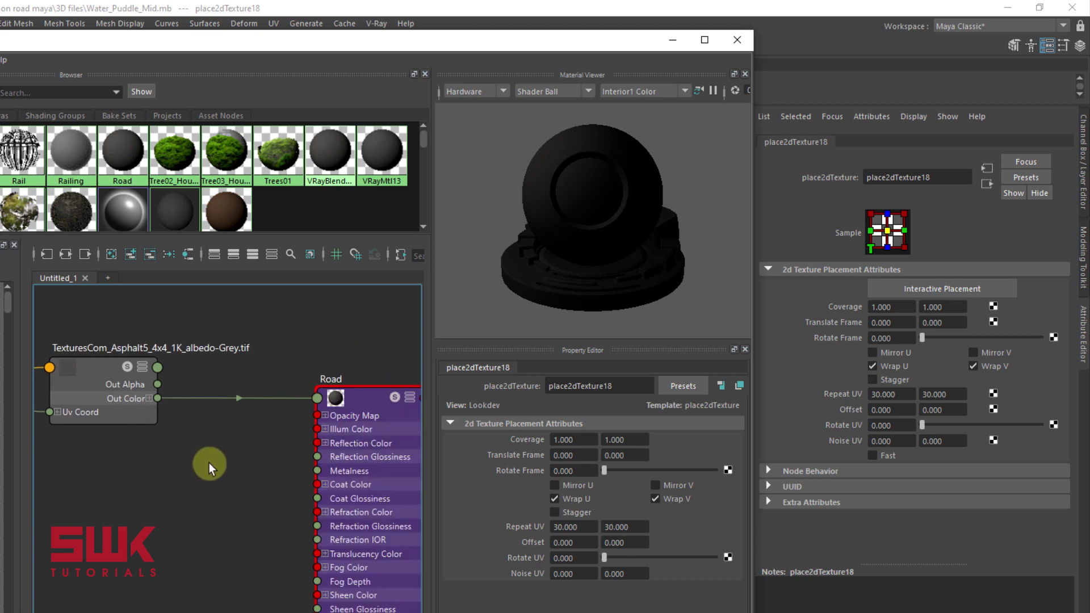
scroll(213, 462, down, 2)
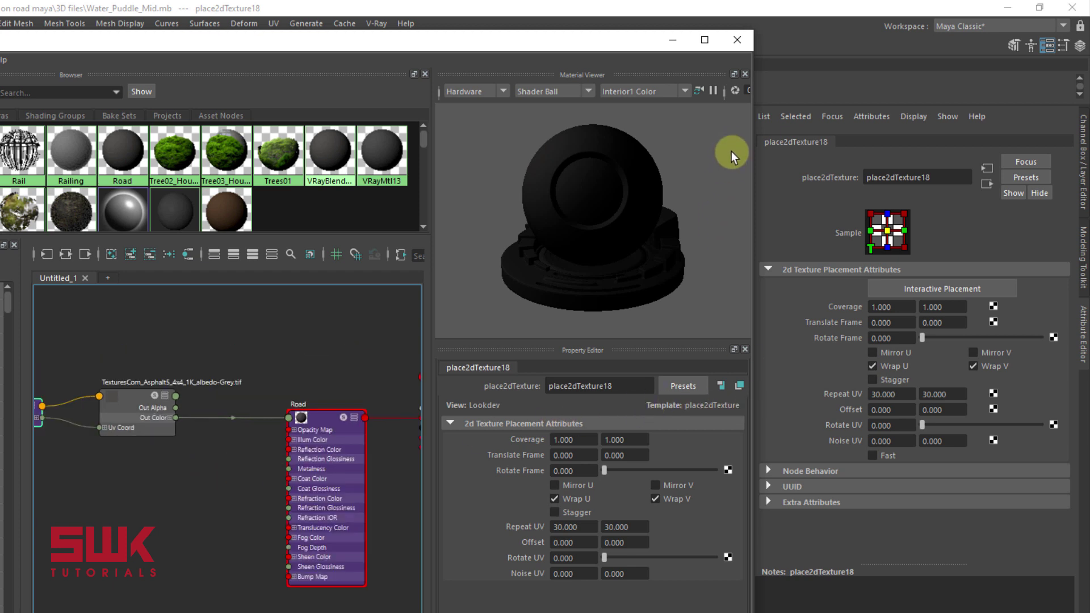
drag(753, 202, 882, 198)
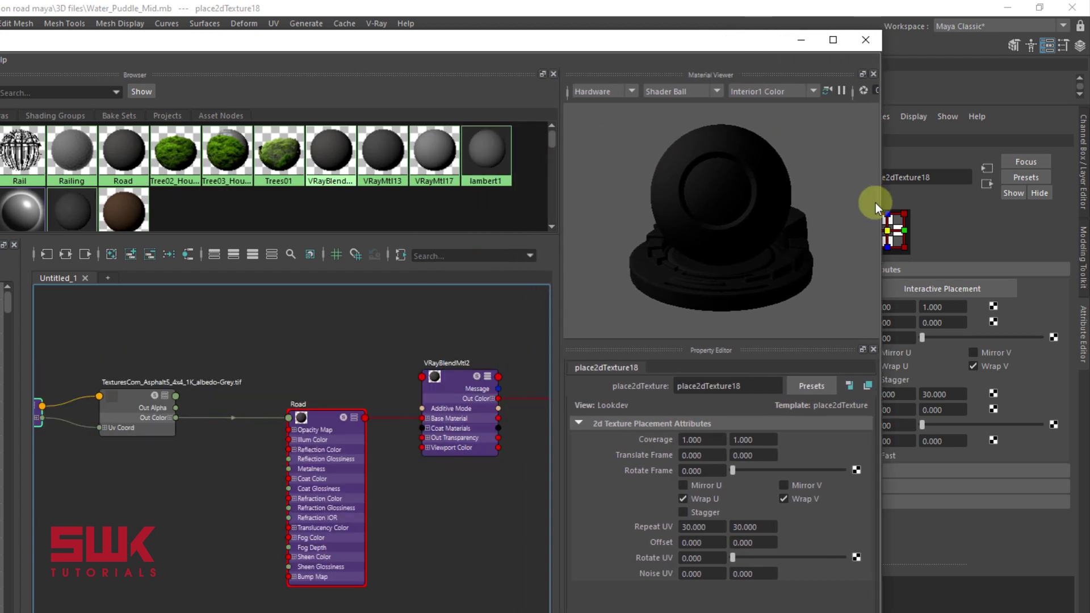
click(326, 418)
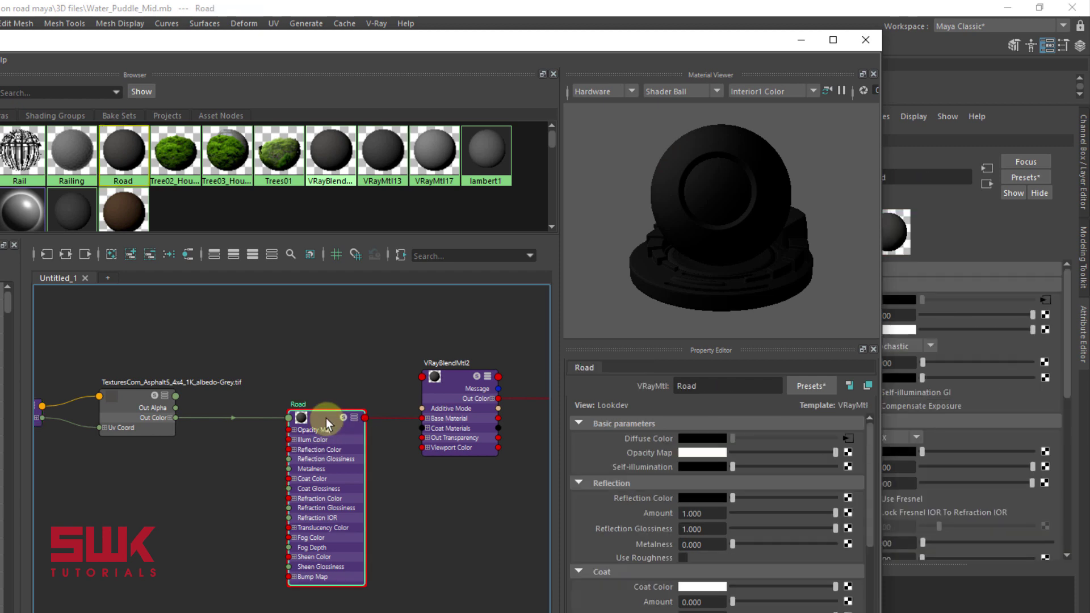
click(803, 39)
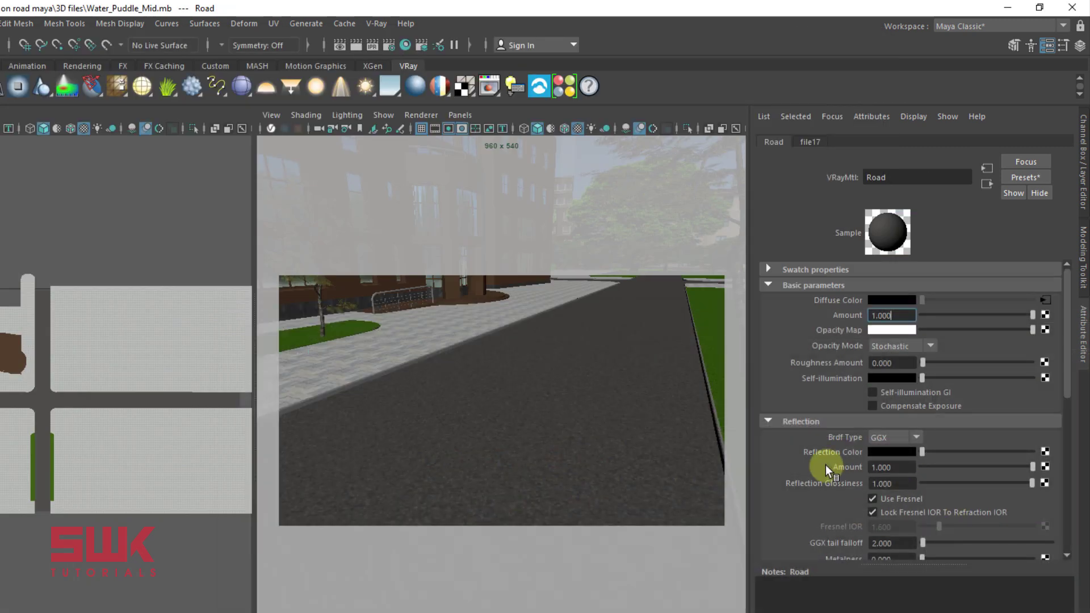
click(785, 421)
click(792, 484)
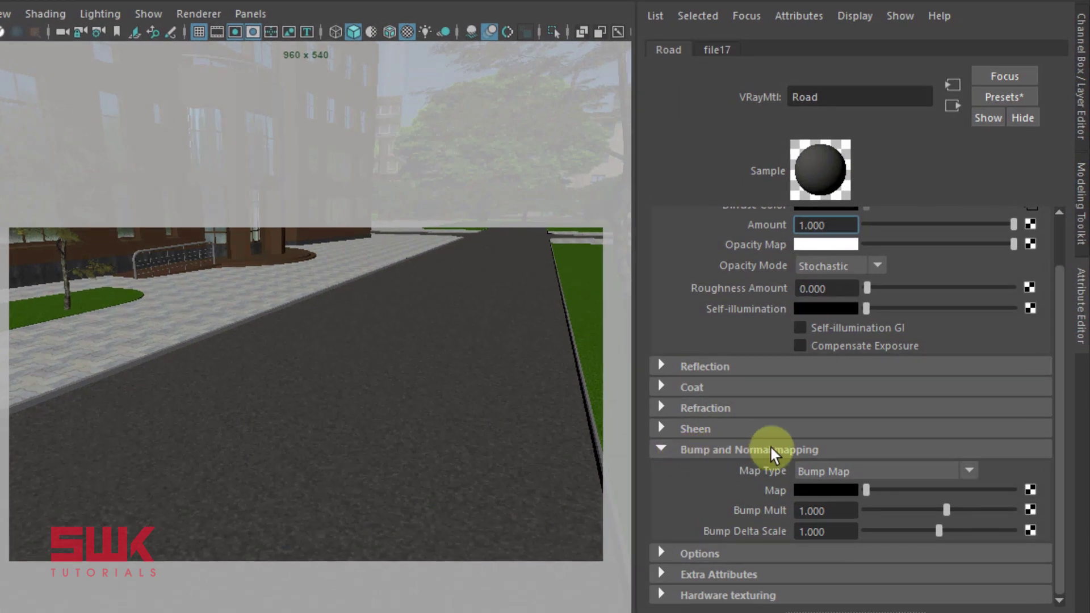
Connect a new file texture to the Bump Map slot for the asphalt height image.
click(1030, 490)
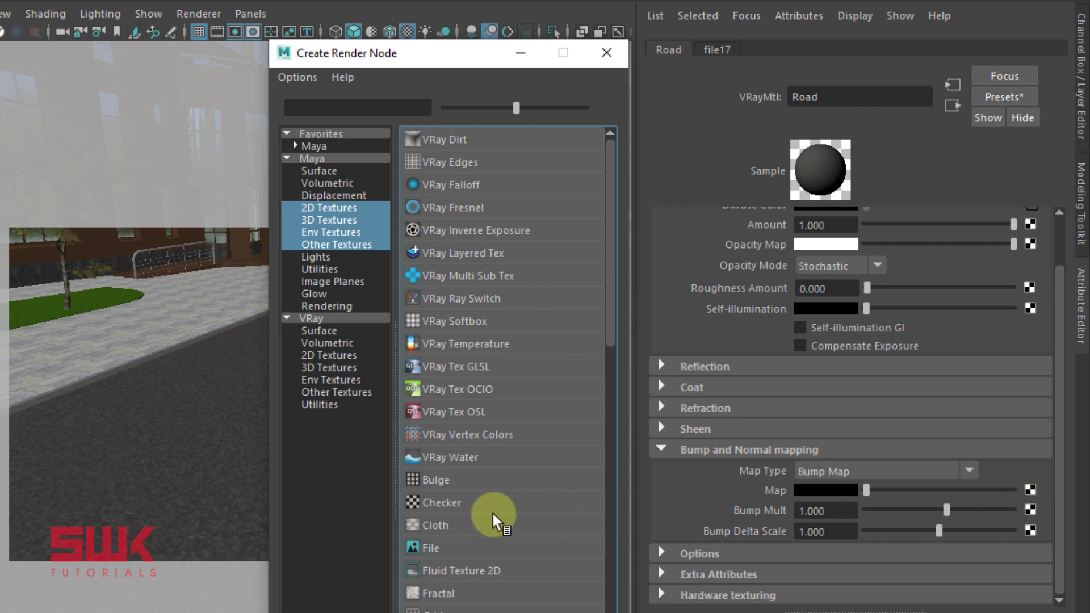
click(434, 545)
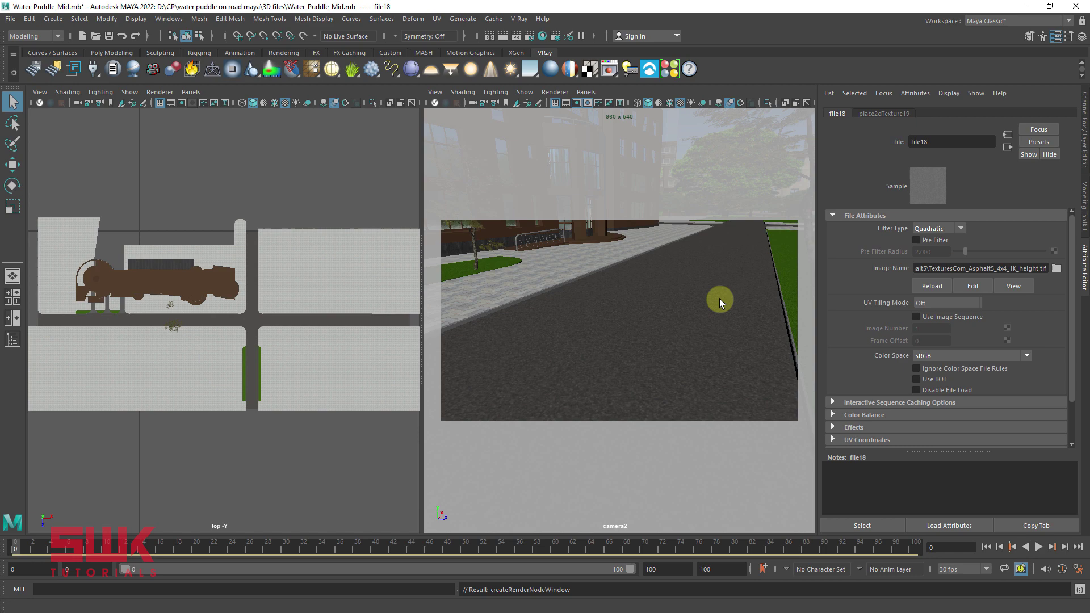
Set place2dTexture19's Repeat UV to 30 by 30, matching the albedo texture's tiling.
click(543, 36)
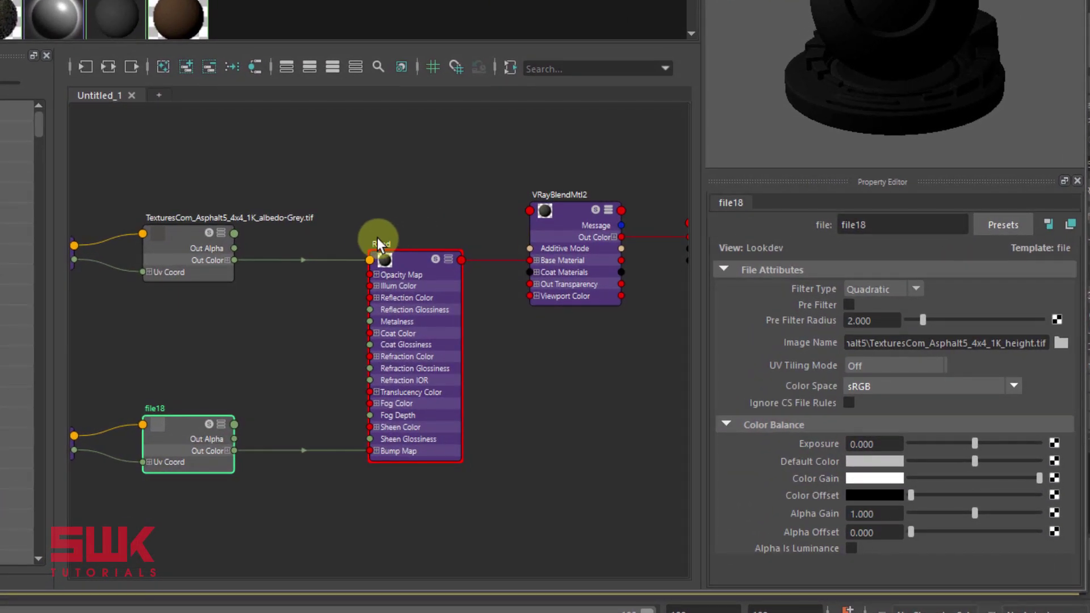
alt+middle_drag(377, 238, 536, 182)
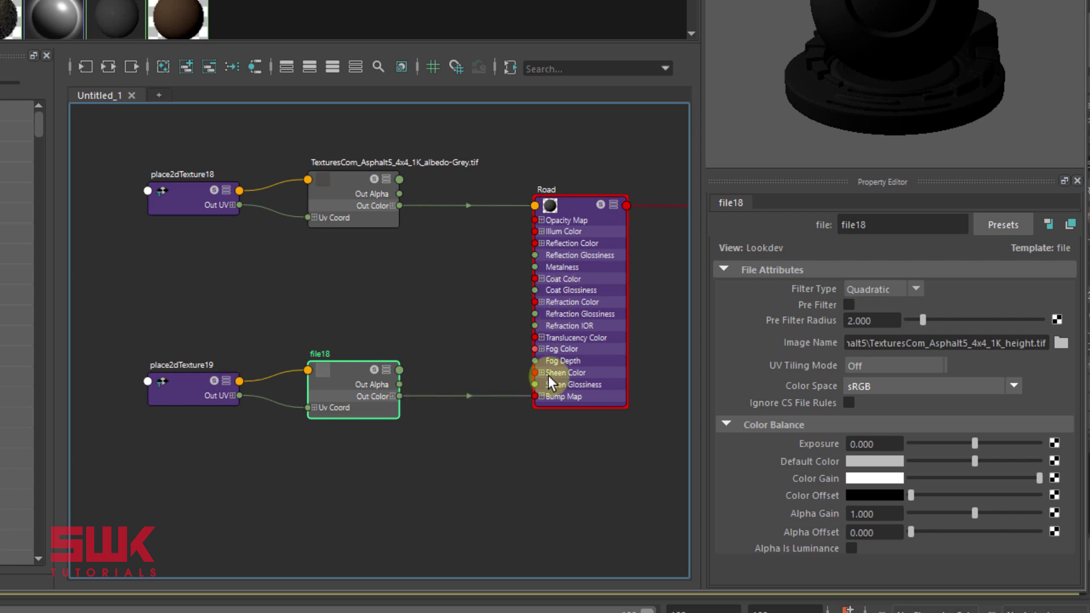
click(173, 386)
click(882, 397)
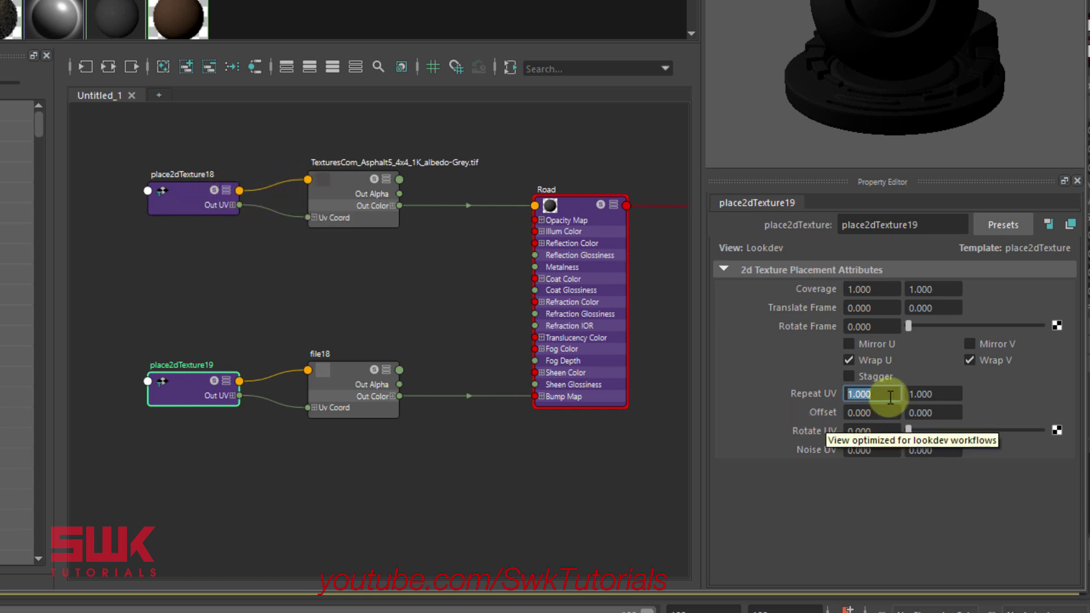
text(30)
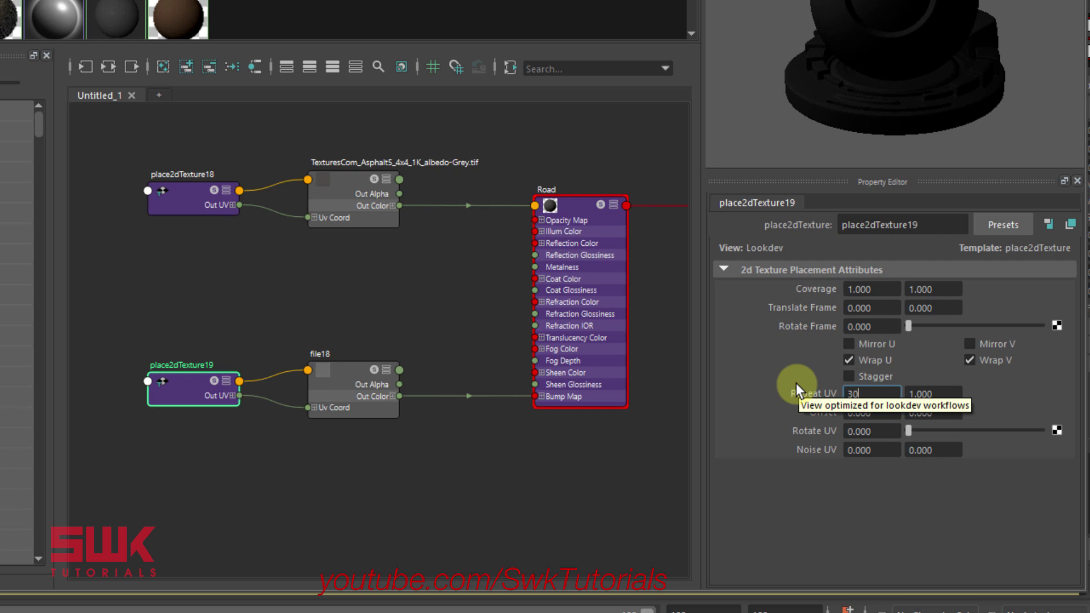
key(Tab)
text(30)
key(Return)
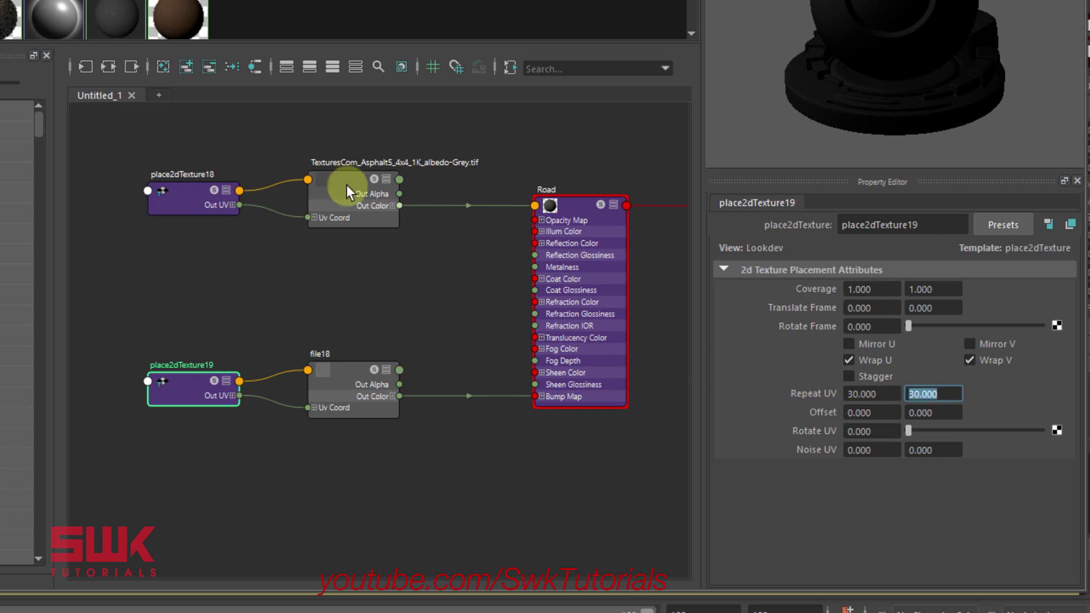
click(191, 194)
click(200, 385)
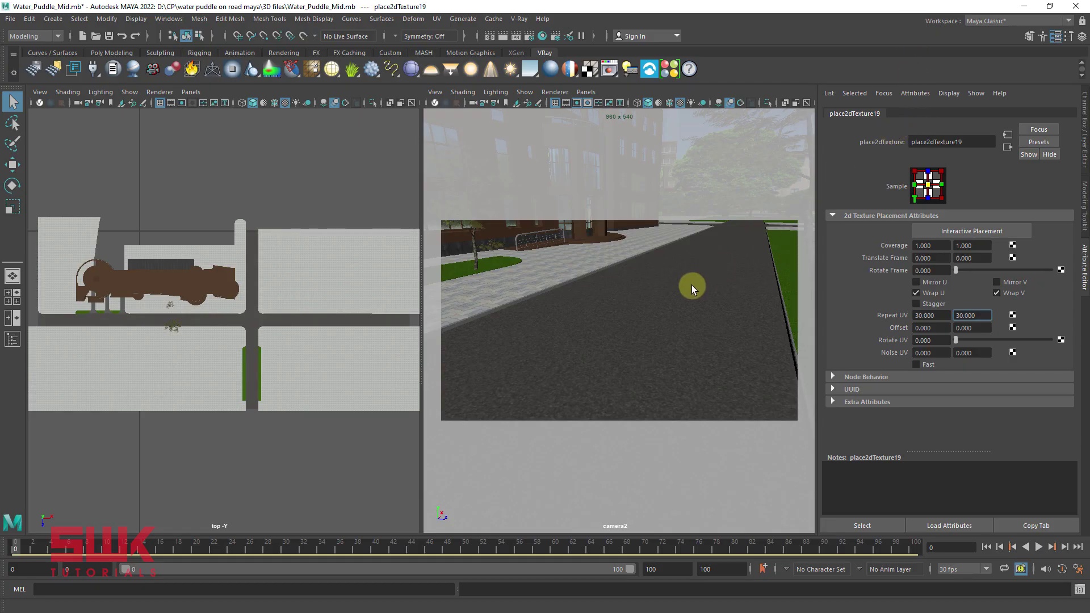
Set the Road base material's Bump Mult to 40.
click(692, 285)
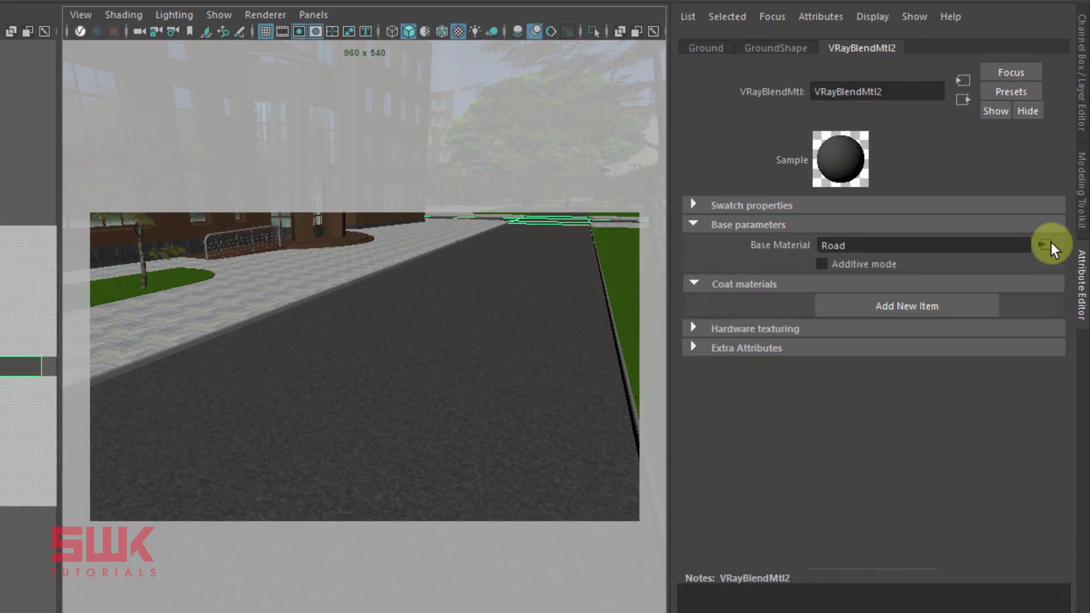
click(1045, 245)
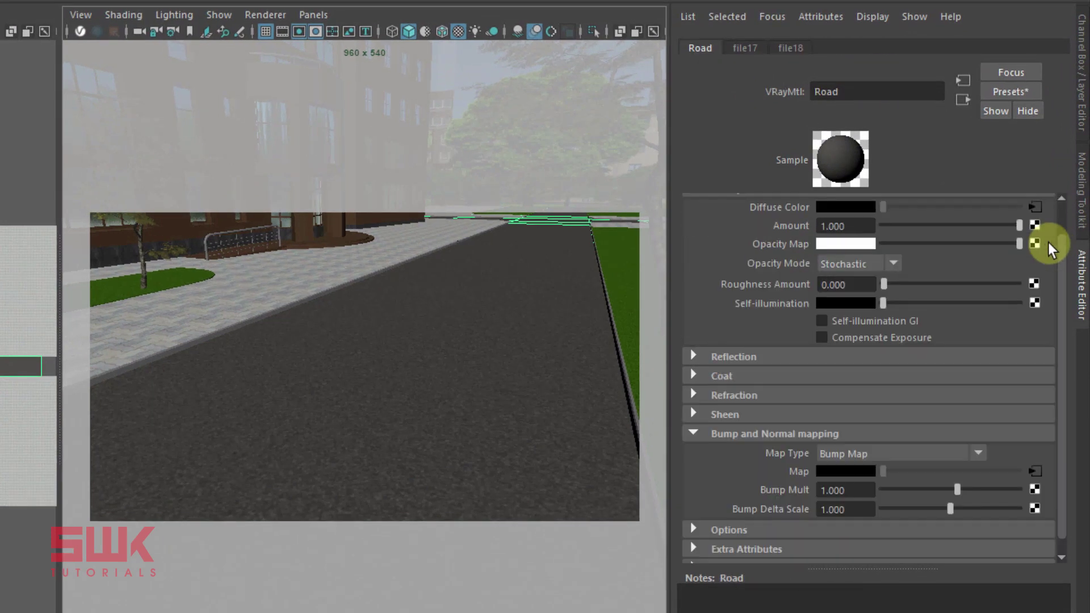
click(822, 491)
text(4)
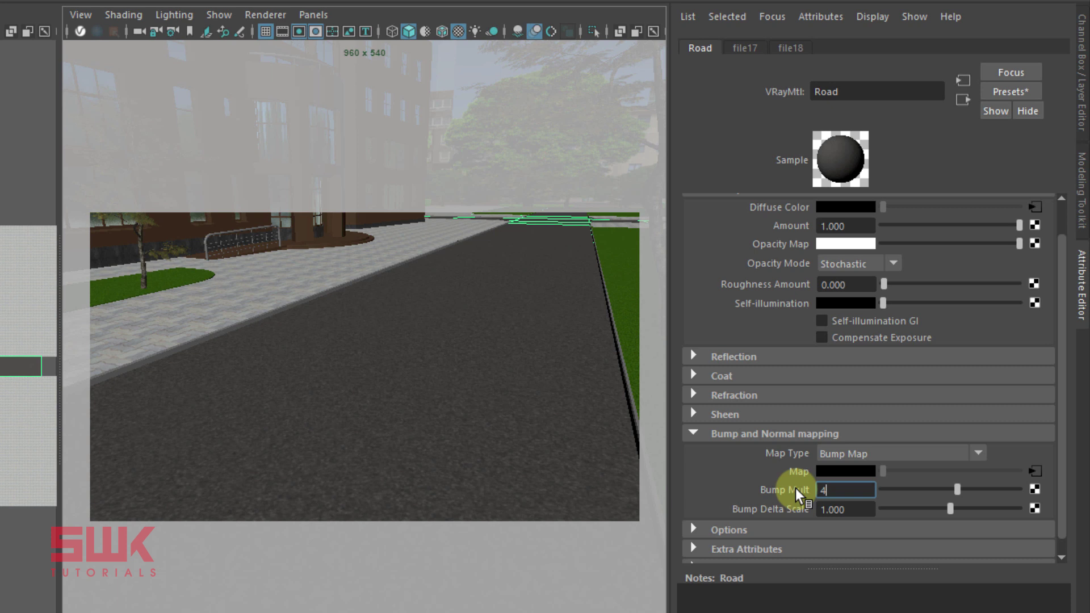
text(0)
key(Return)
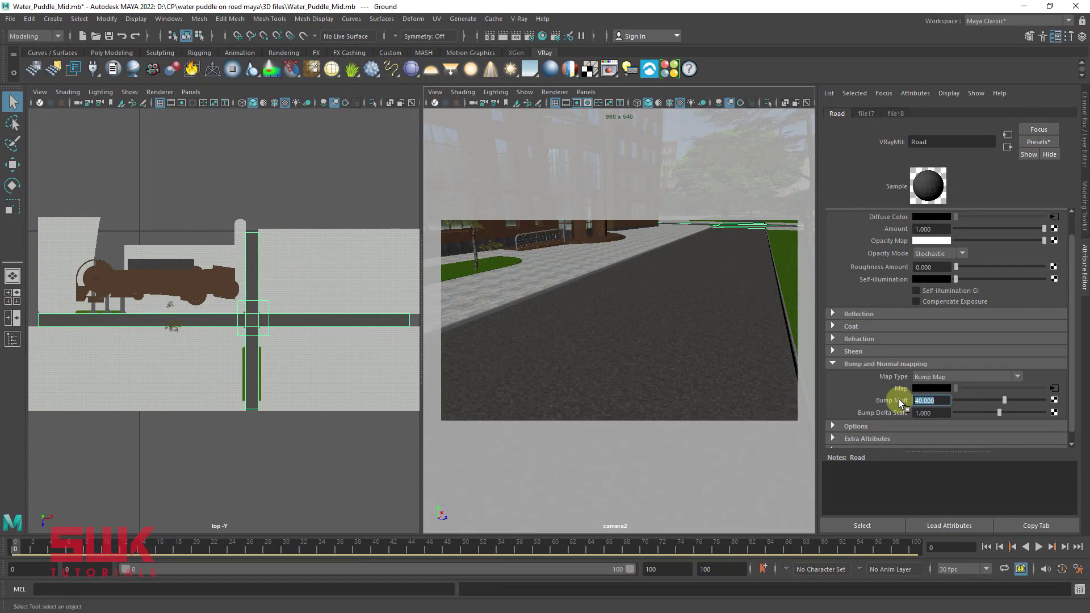
key(Return)
click(503, 35)
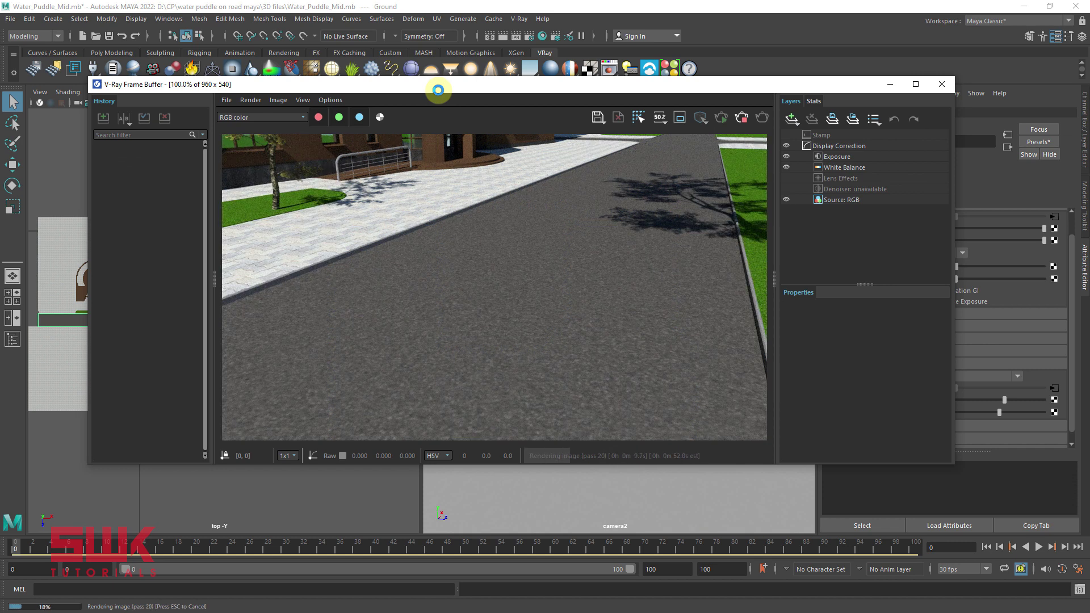
click(103, 118)
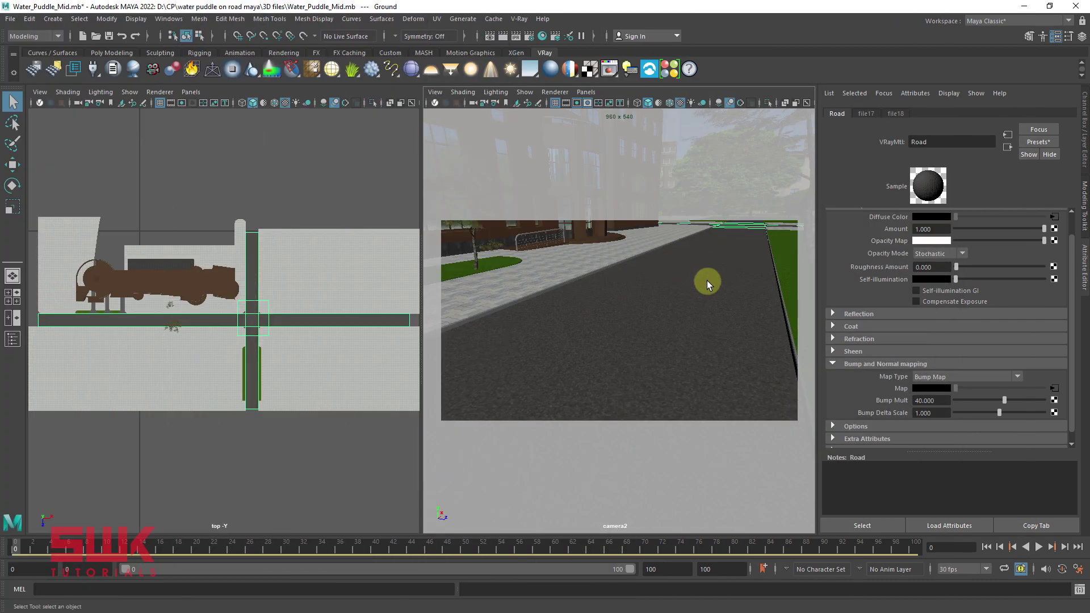
Add an empty coat slot to the road's VRayBlendMtl2 and bring up the Create Render Node list for it.
click(705, 330)
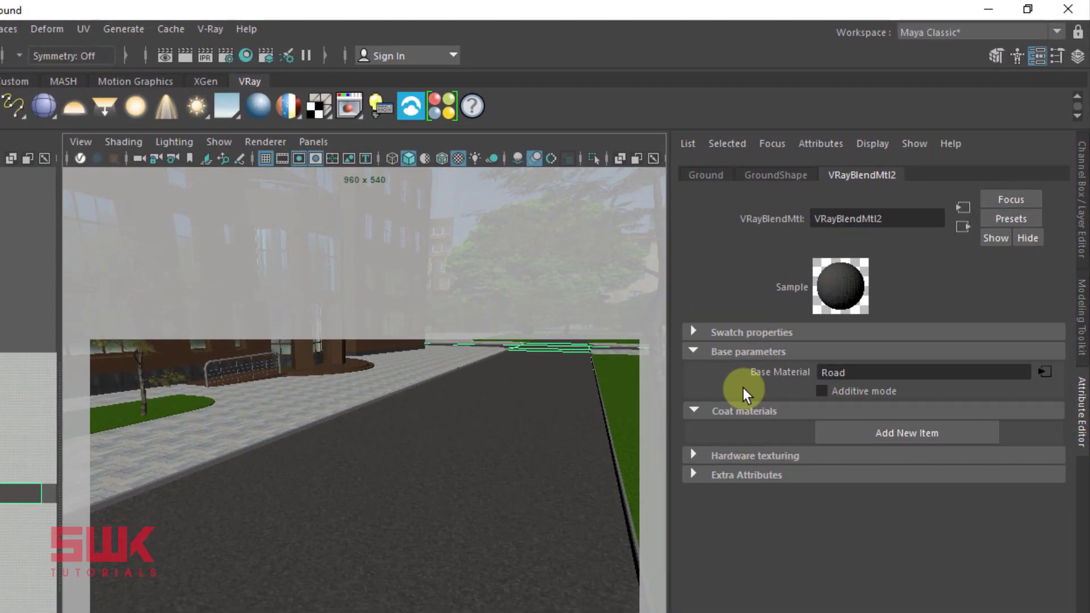
click(872, 428)
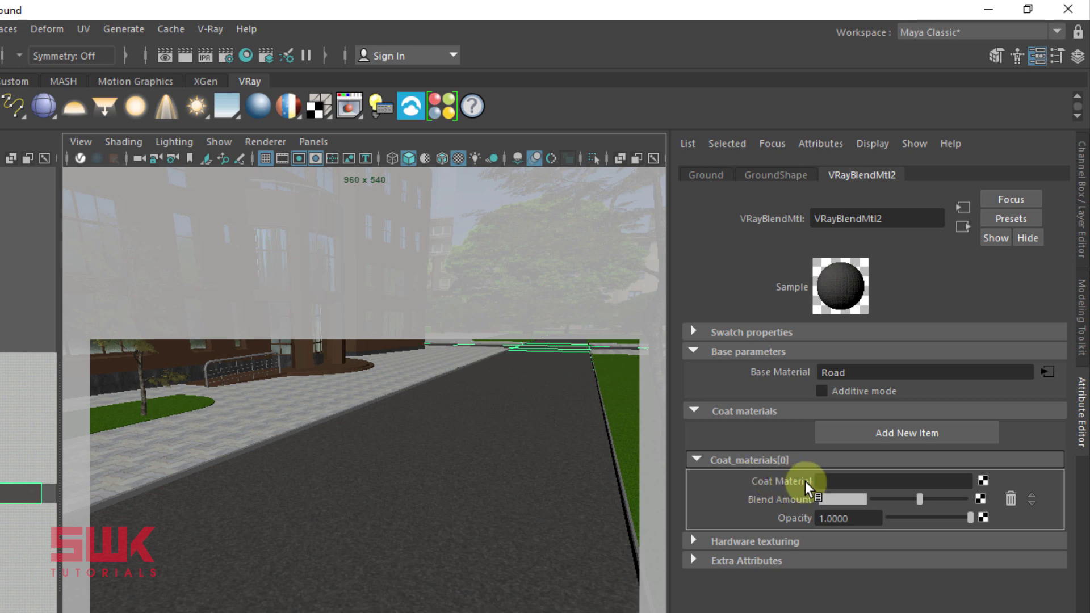
click(983, 481)
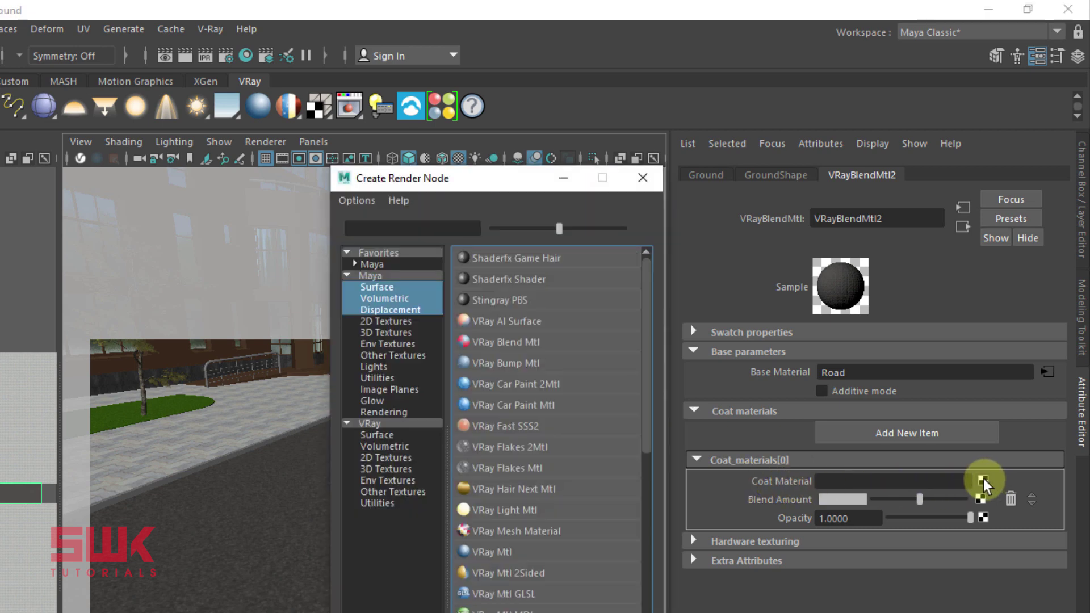
Create a VRay Mtl in the coat slot and name it Water.
click(486, 550)
drag(881, 218, 790, 216)
text(Water)
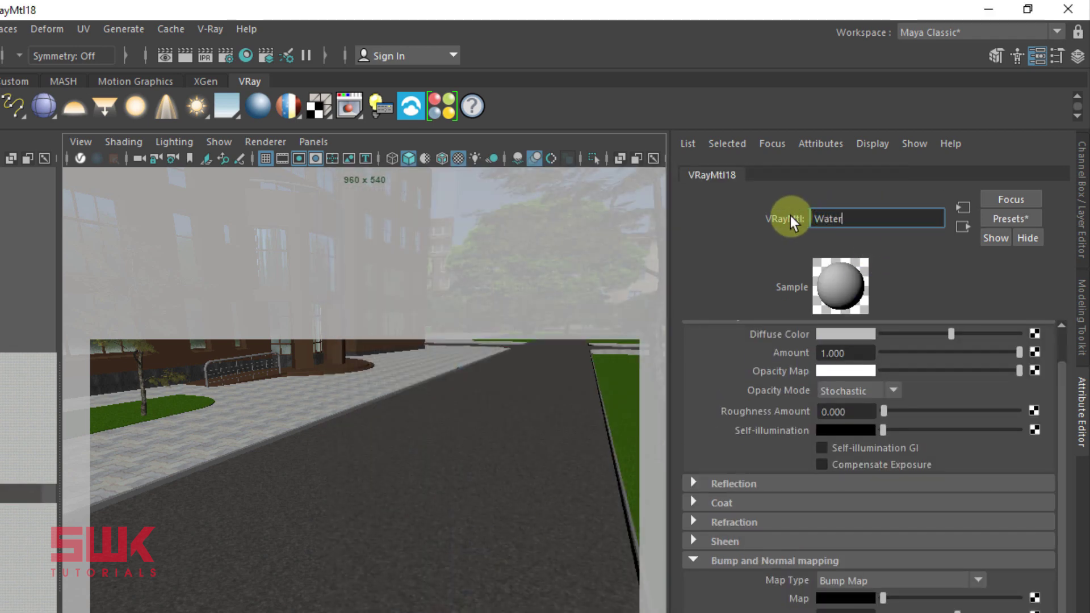
key(Return)
scroll(761, 402, up, 1)
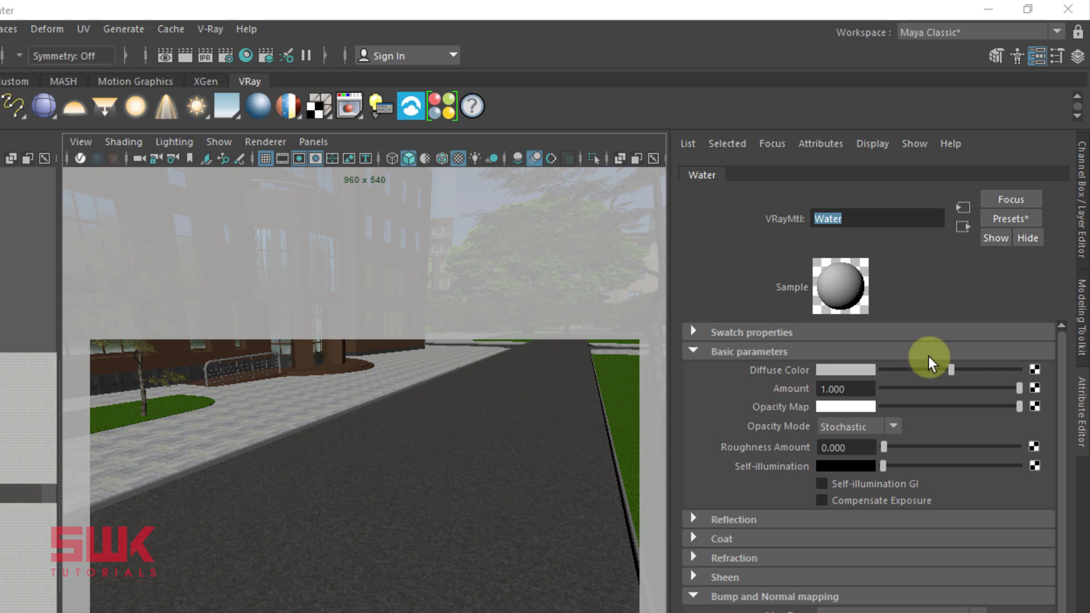
Give Water a black diffuse colour and a white reflection colour, ready to tint it to RGB 200, 219, 219.
drag(951, 369, 861, 369)
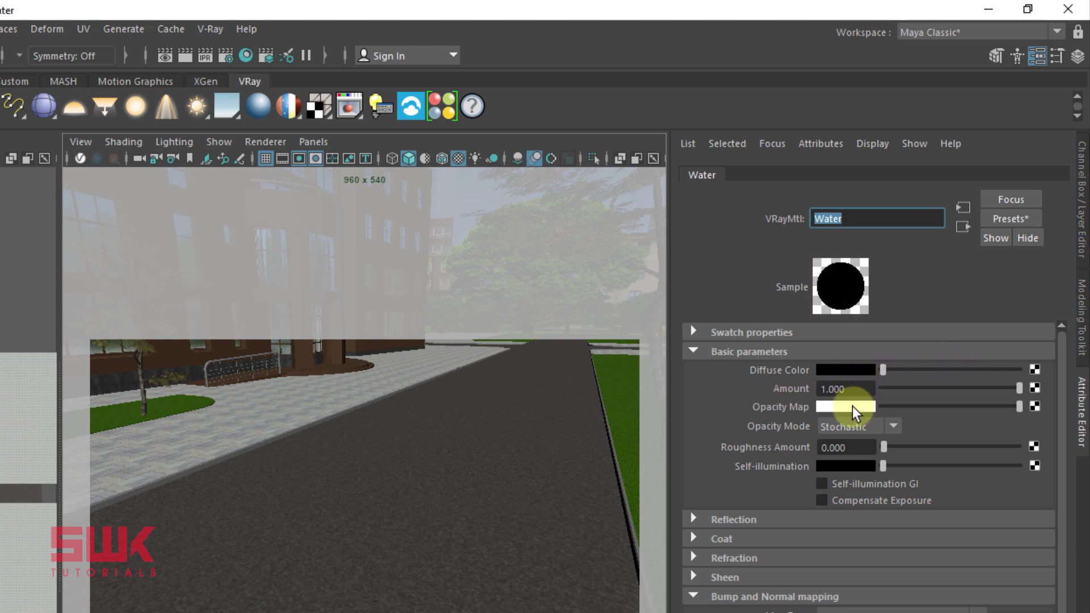
click(734, 355)
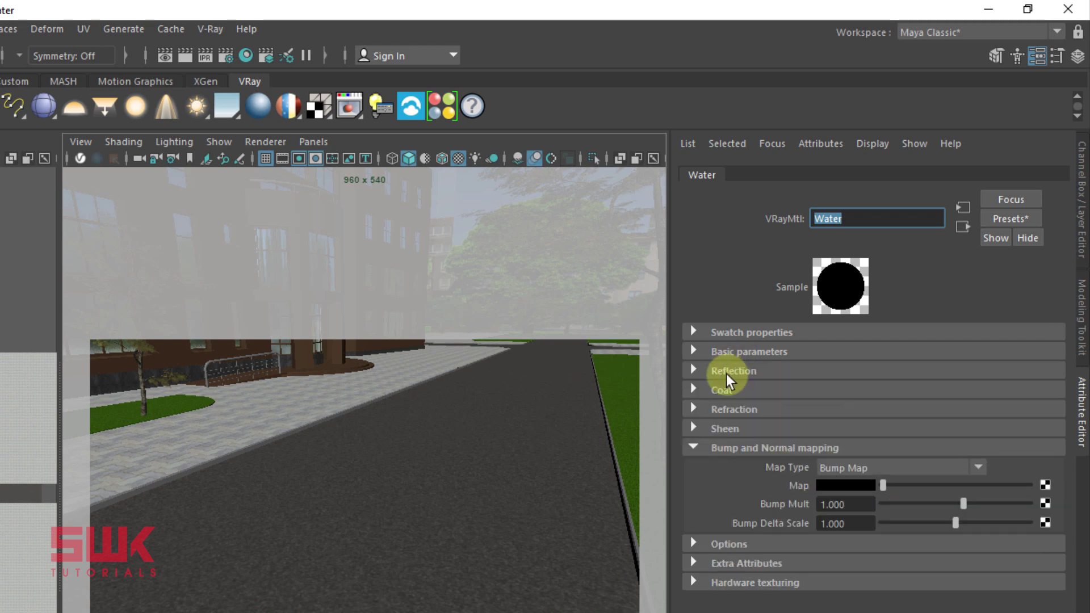
click(727, 373)
drag(885, 407, 993, 413)
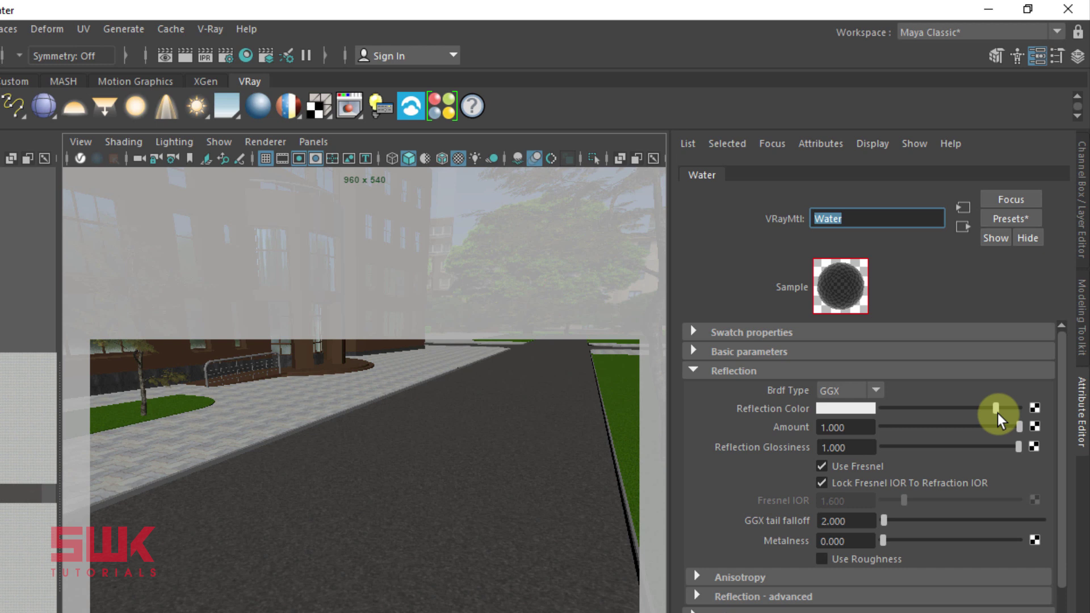
click(844, 410)
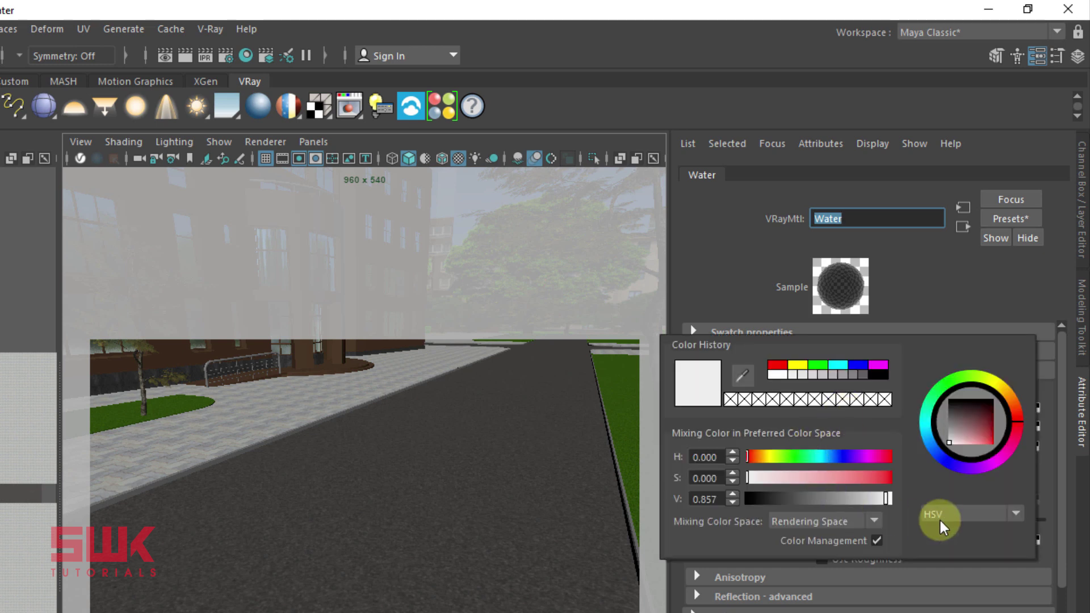
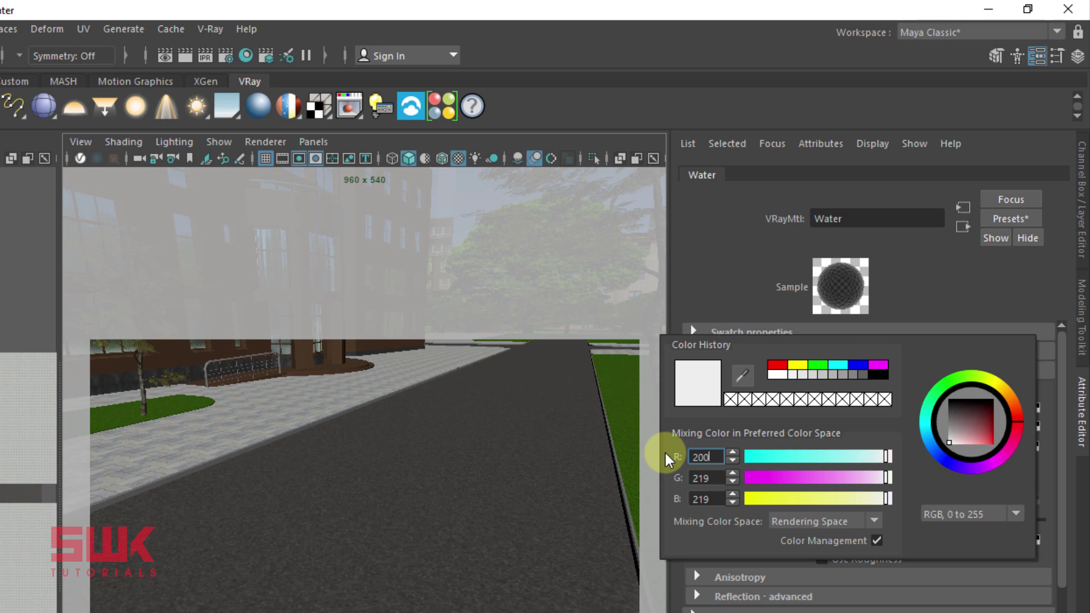
Set the Water material's reflection colour to grey 200,200,200.
key(Tab)
text(200)
key(Tab)
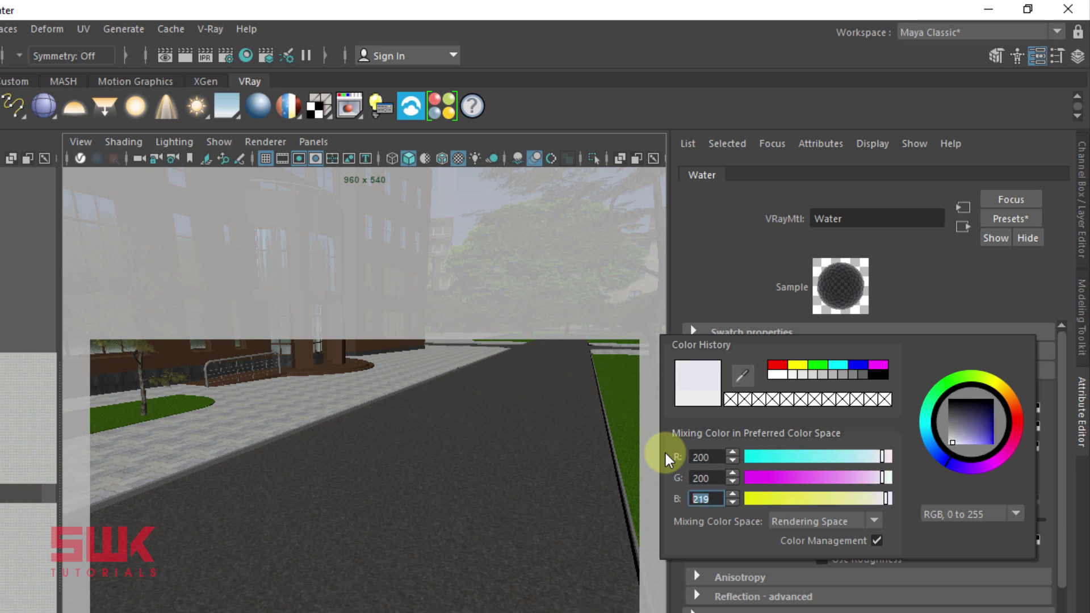
text(220)
key(BackSpace)
key(BackSpace)
text(00)
key(Return)
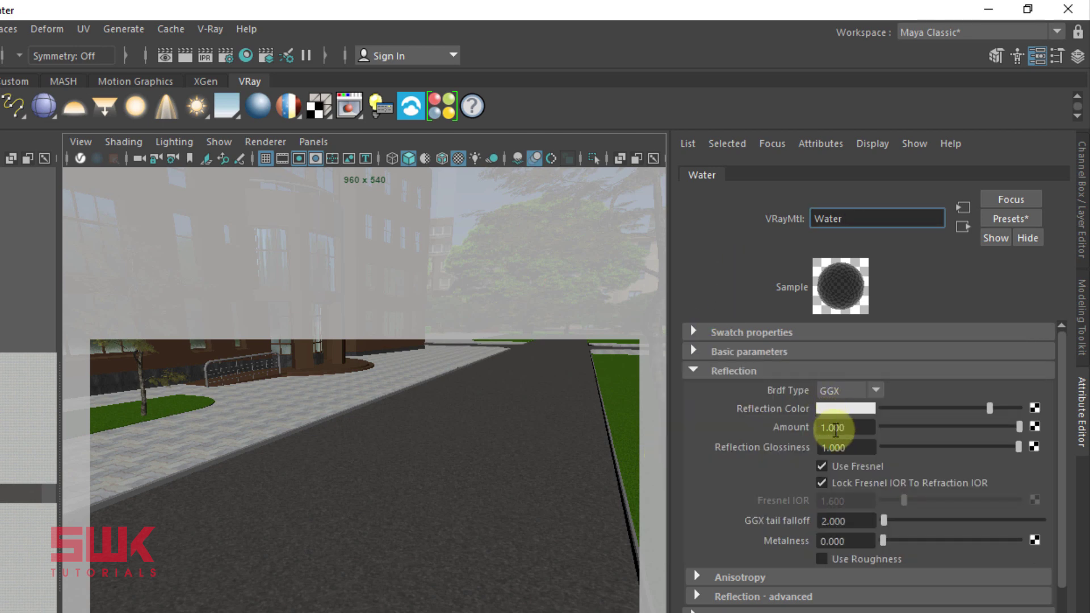
Lower the Water material's reflection glossiness to 0.96.
click(859, 447)
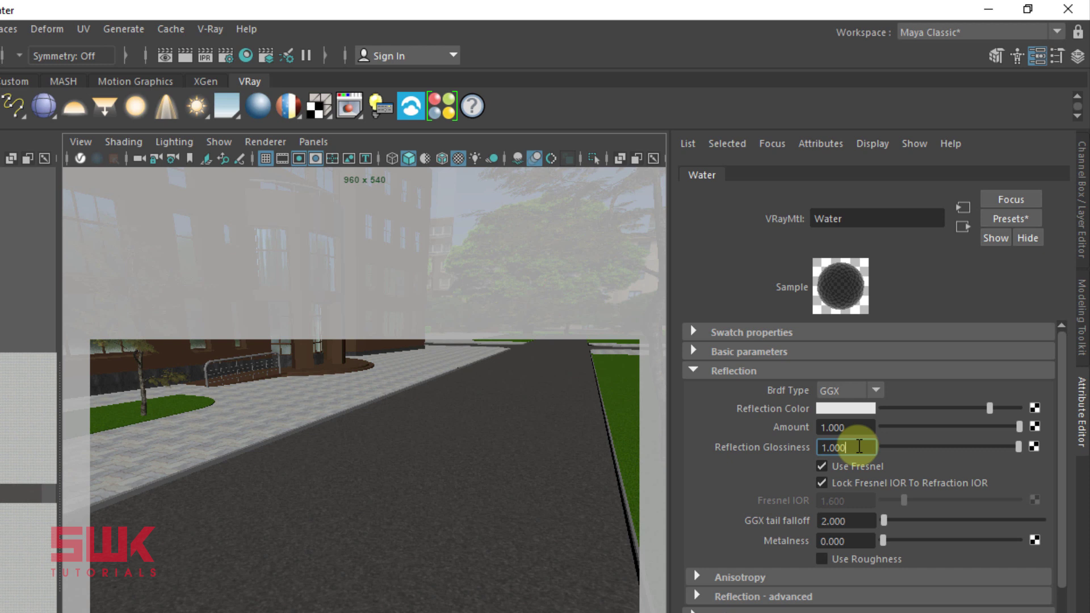
drag(859, 446, 814, 445)
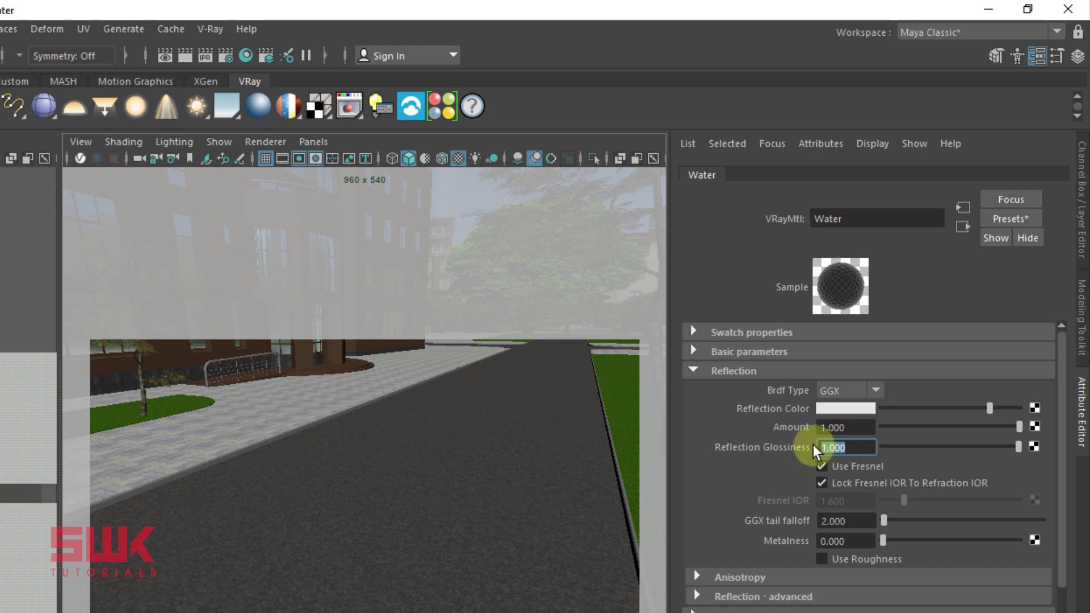
text(.96)
text(0.960)
key(Return)
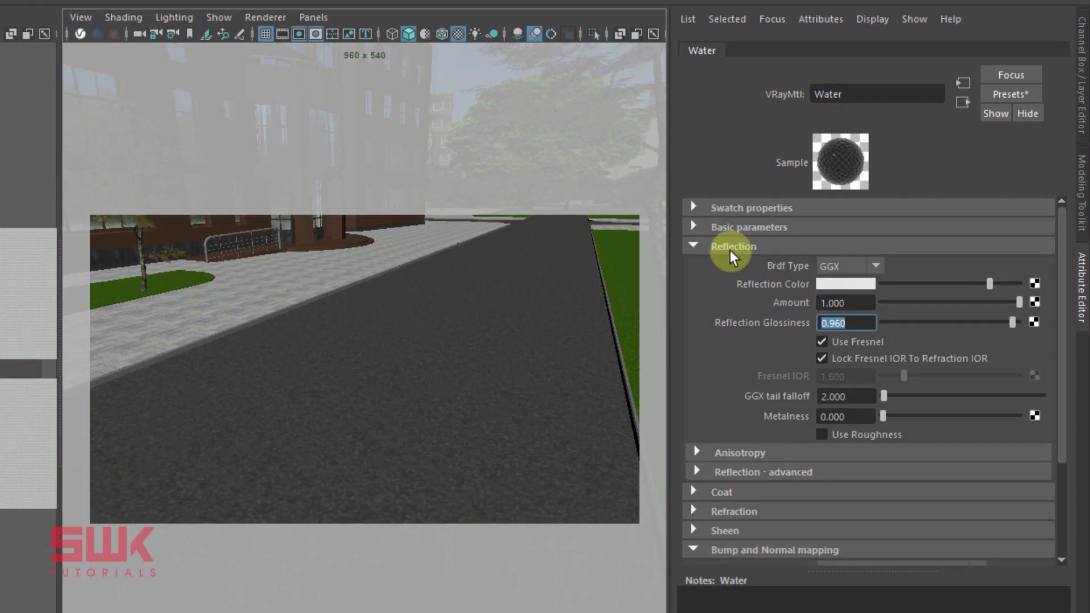
Expand the Water refraction settings and render the camera view in the V-Ray Frame Buffer.
click(723, 512)
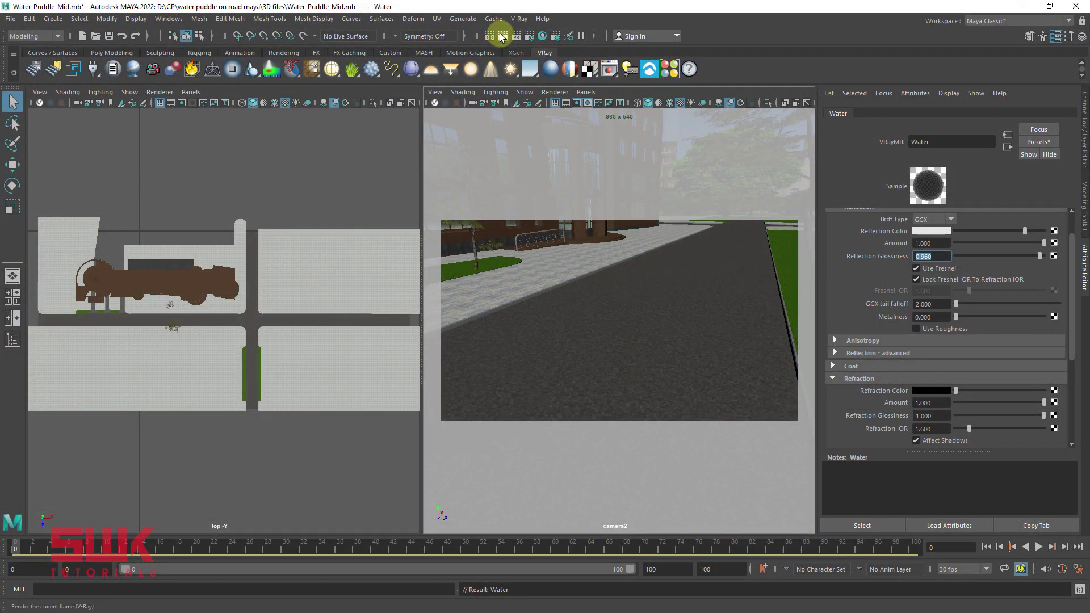
click(503, 36)
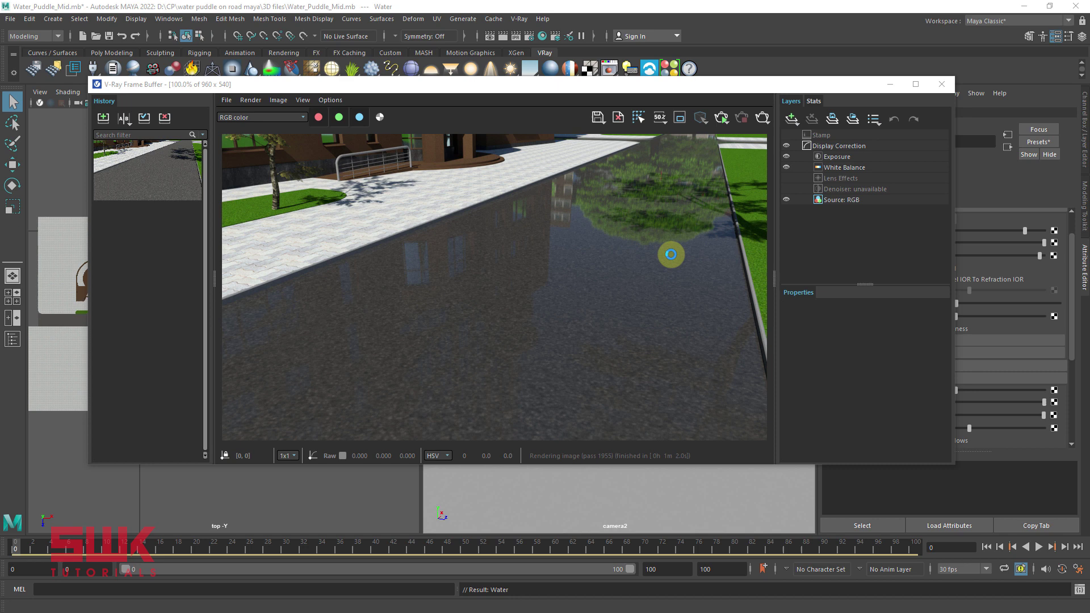
Move the render window aside and show the Ground's VRayBlendMtl2 with Road base and Water coat.
drag(670, 254, 663, 186)
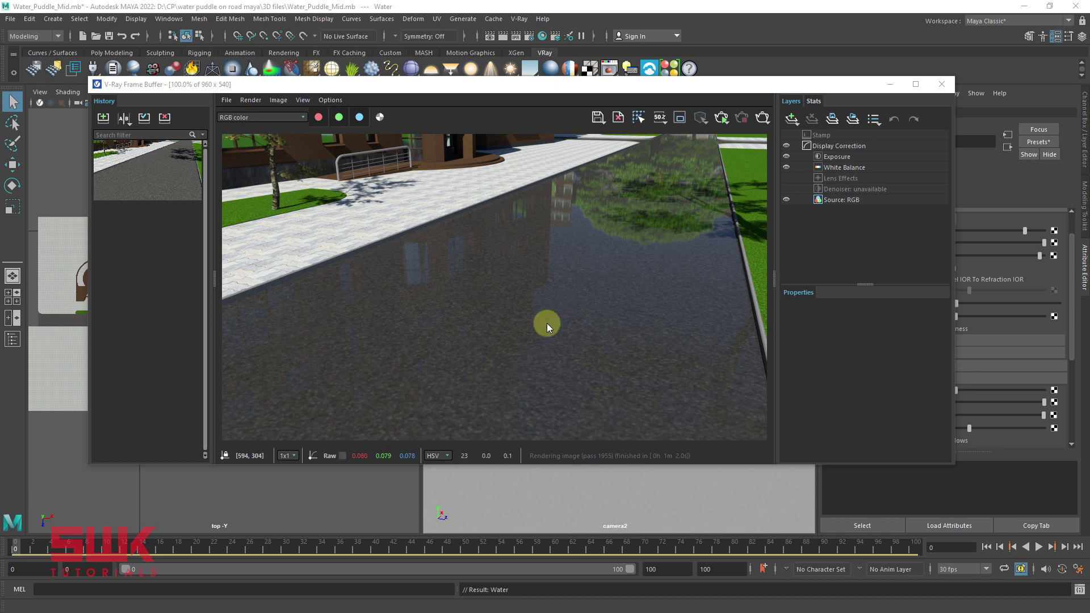
drag(668, 87, 549, 114)
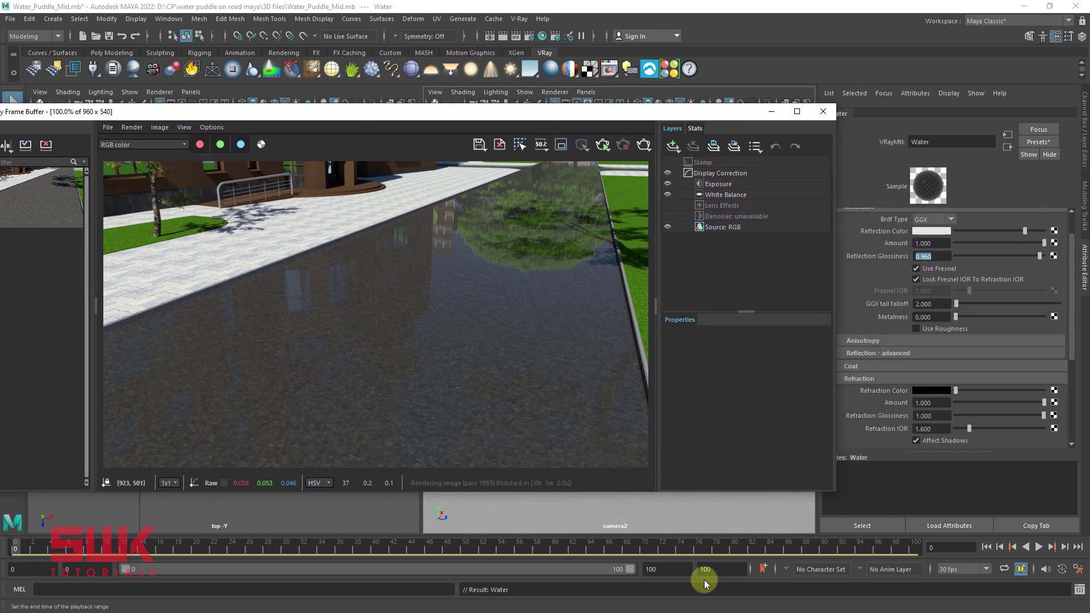
click(632, 516)
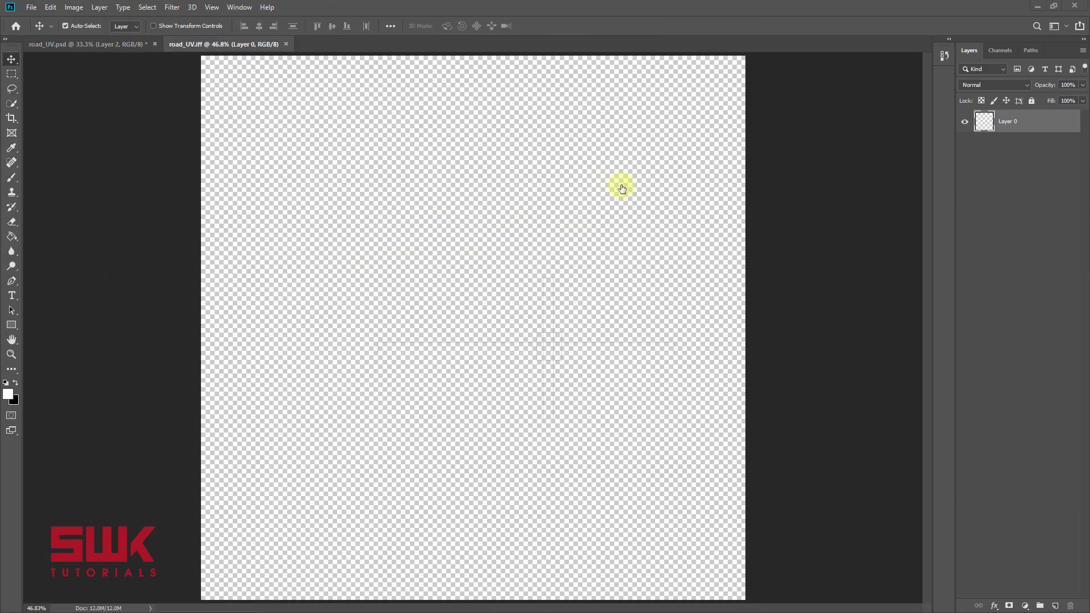
Rename Layer 0 to UV and lock it against edits.
double_click(1011, 124)
text(UV)
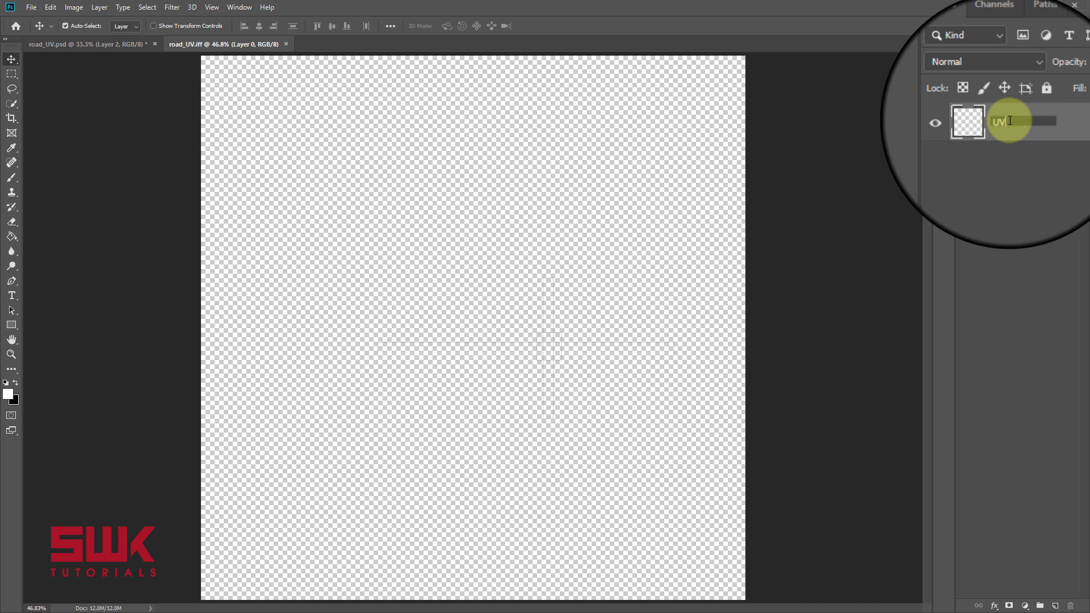
key(Return)
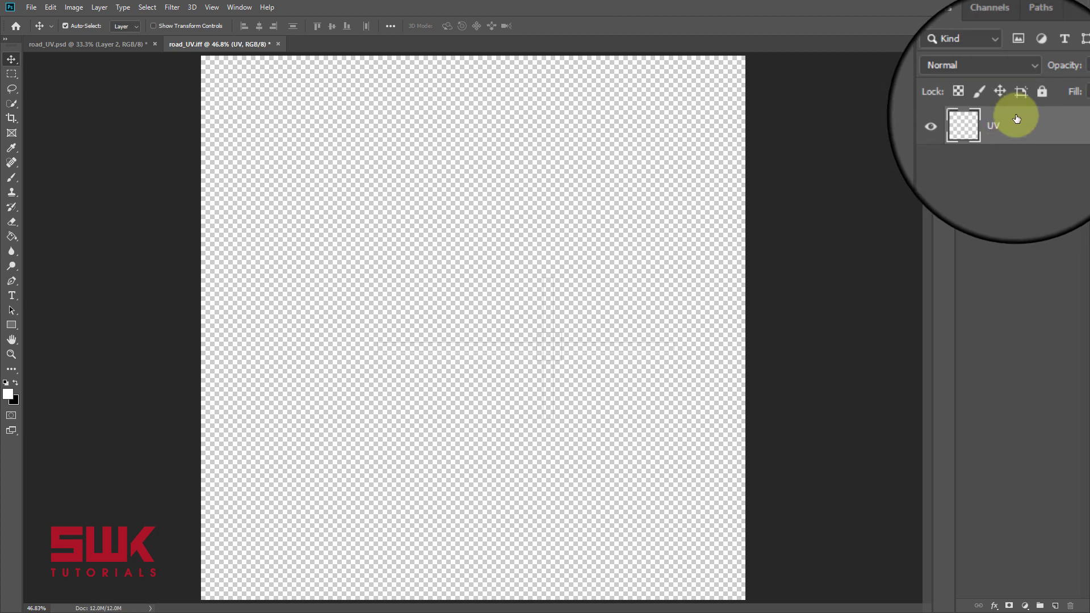
click(1031, 100)
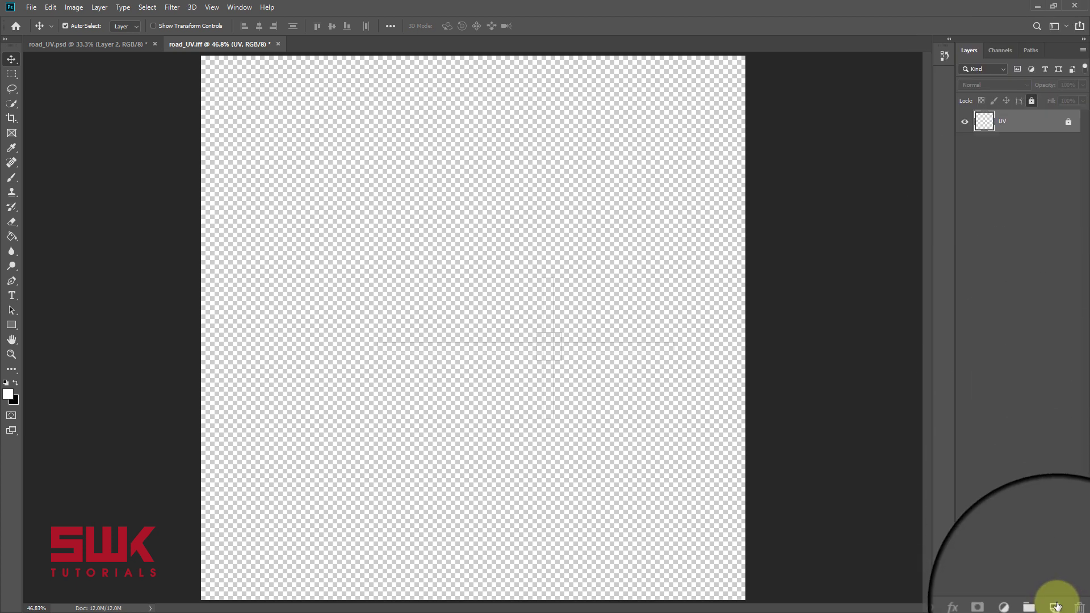
Add a new layer below UV and fill it with black using the Paint Bucket.
click(1056, 606)
drag(997, 120, 1010, 168)
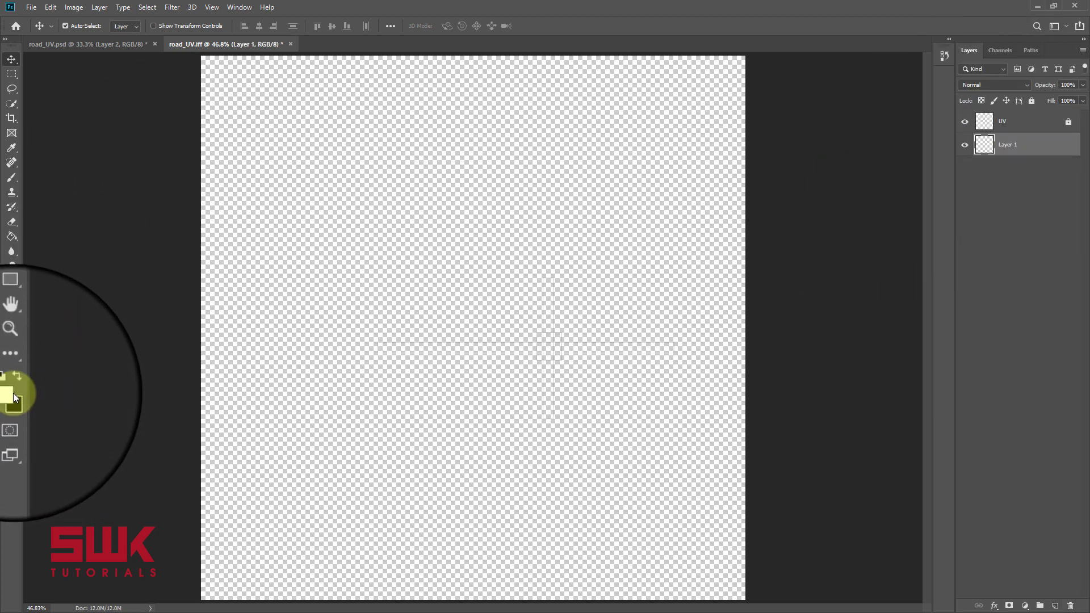
click(10, 238)
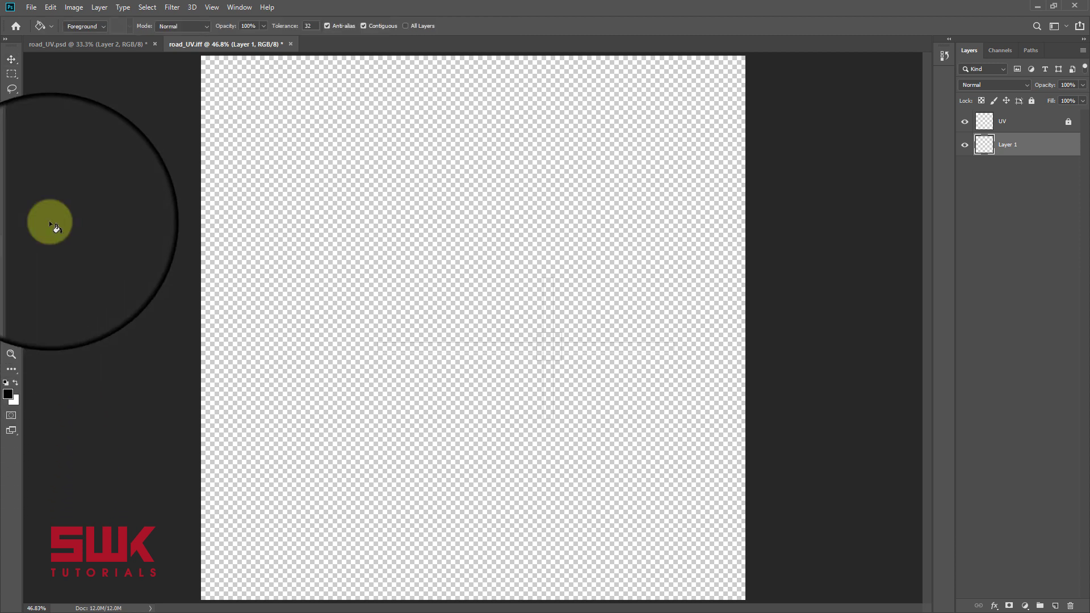
click(250, 145)
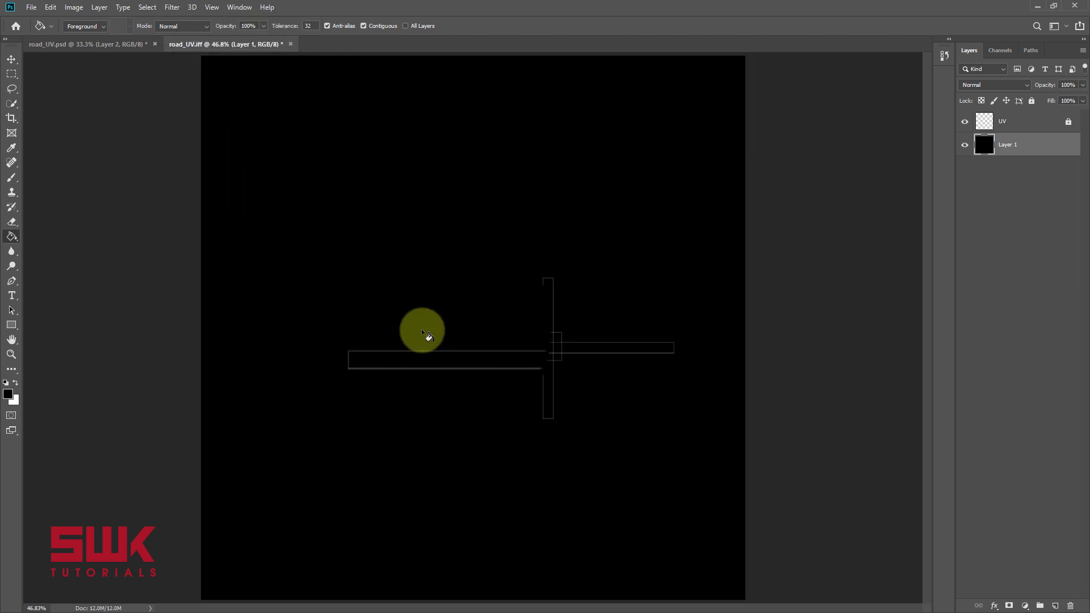
Switch the foreground to white and choose a Brush with lowered hardness for soft strokes.
click(15, 383)
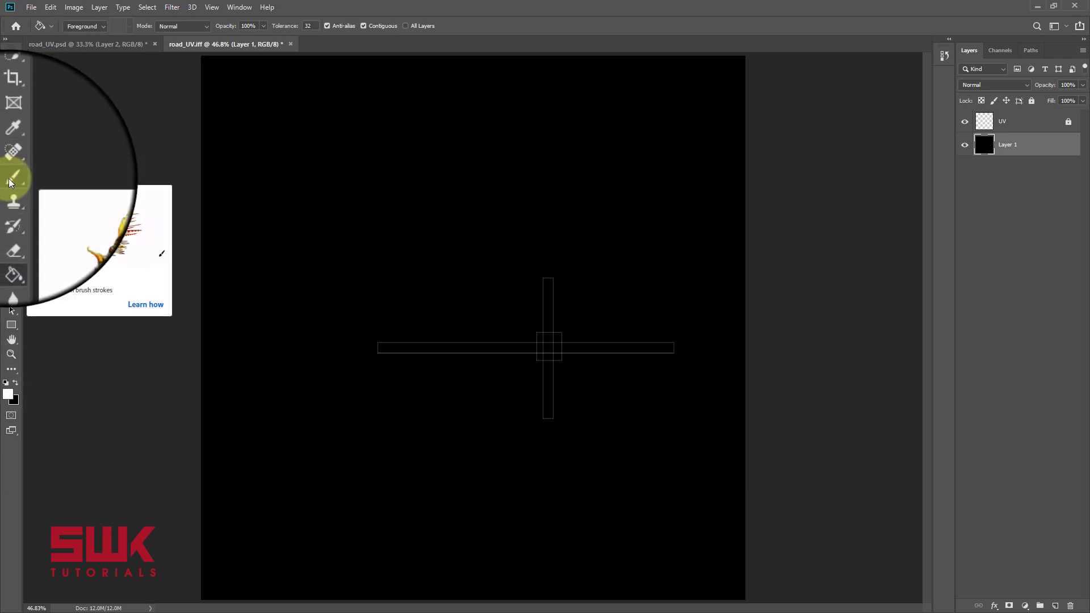
click(10, 181)
right_click(423, 219)
drag(563, 191, 613, 196)
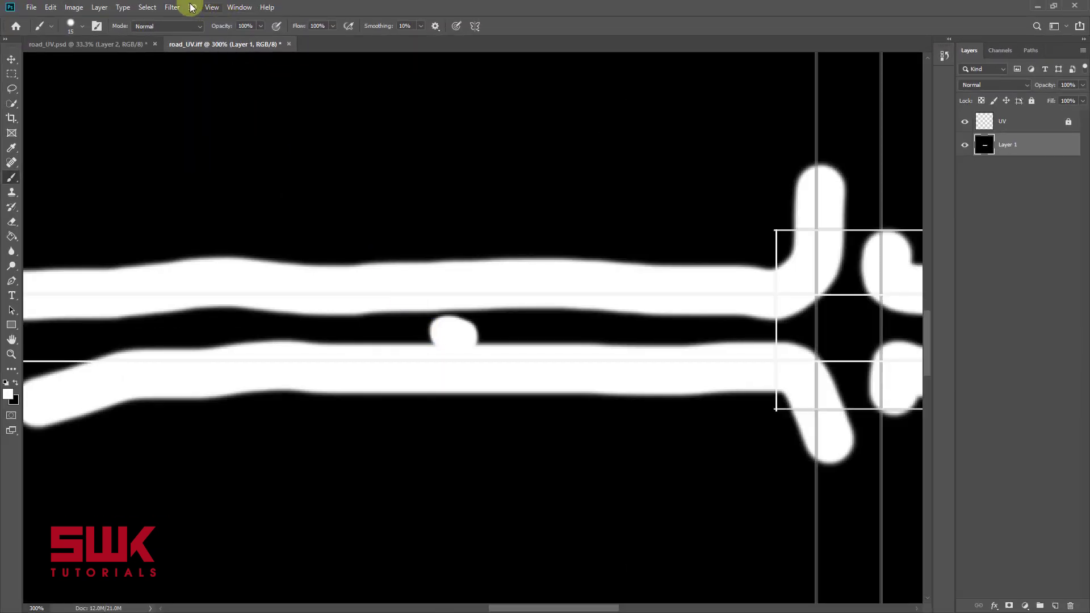
Apply a Gaussian Blur of radius 1 to the painted puddle strokes.
click(174, 6)
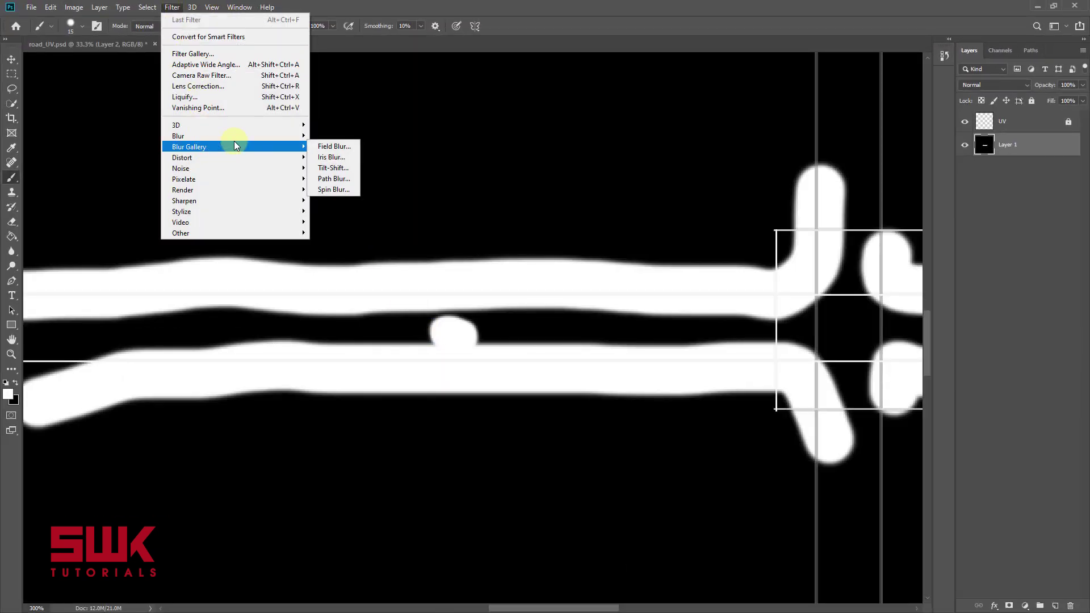
mouse_move(205, 137)
click(355, 175)
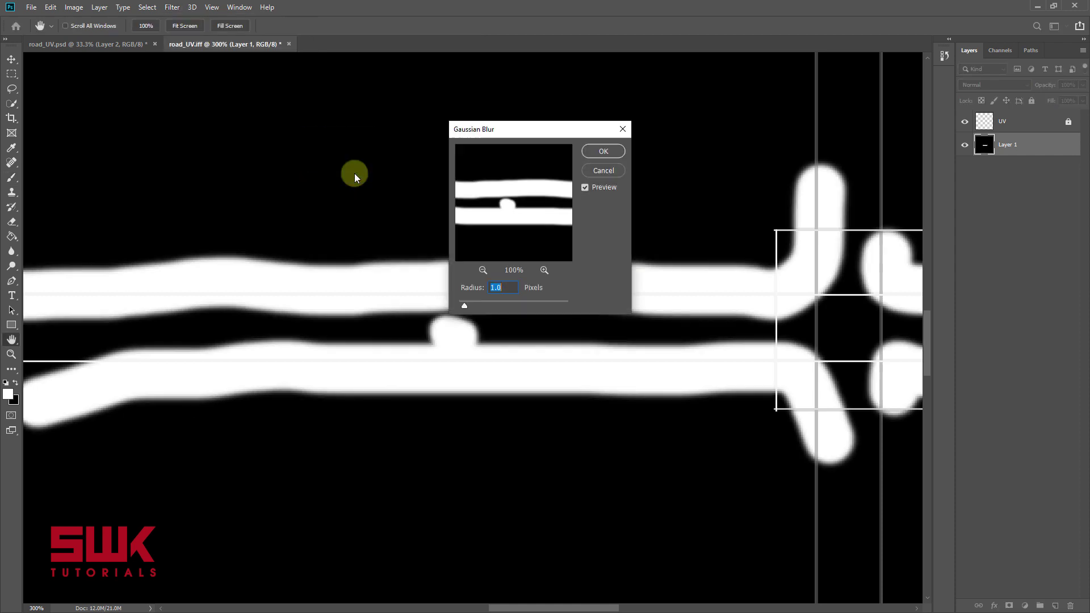
click(604, 151)
key(b)
Zoom out, hide the UV outline layer and save the puddle map via Save As.
click(12, 58)
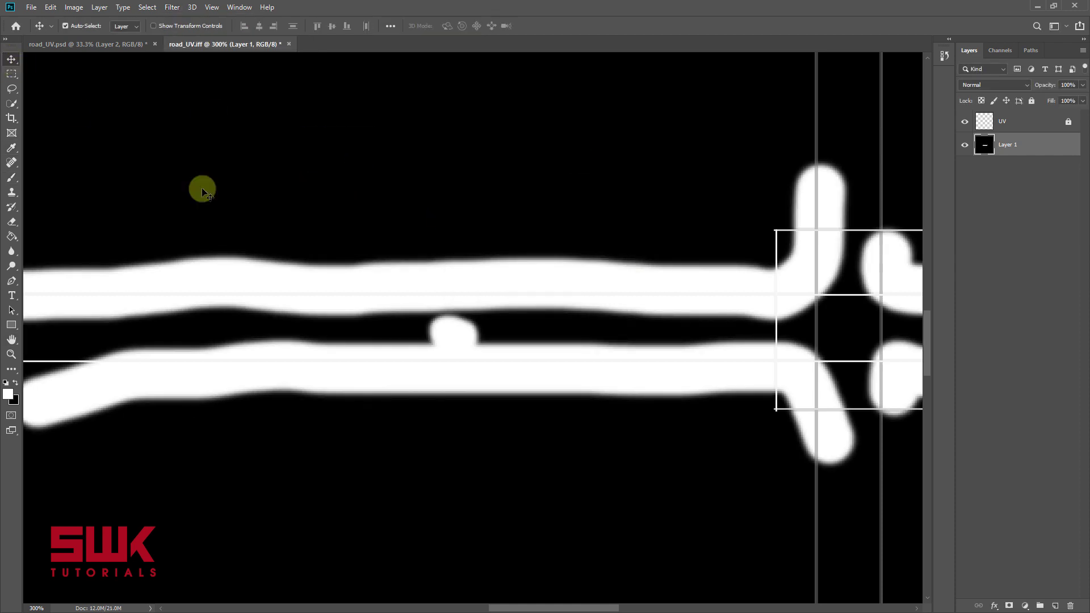
alt+click(435, 271)
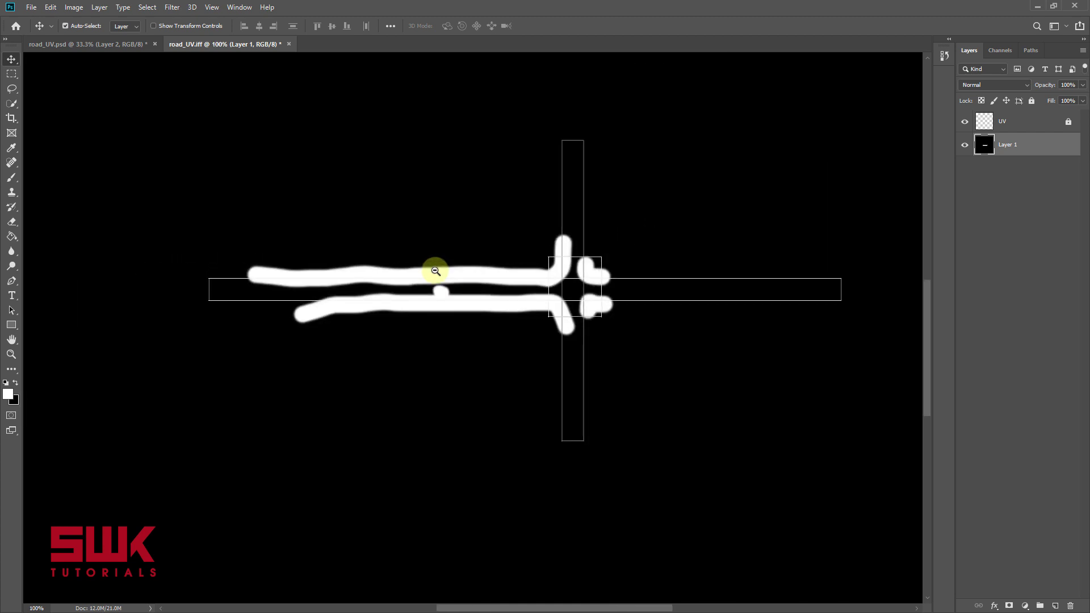
click(965, 124)
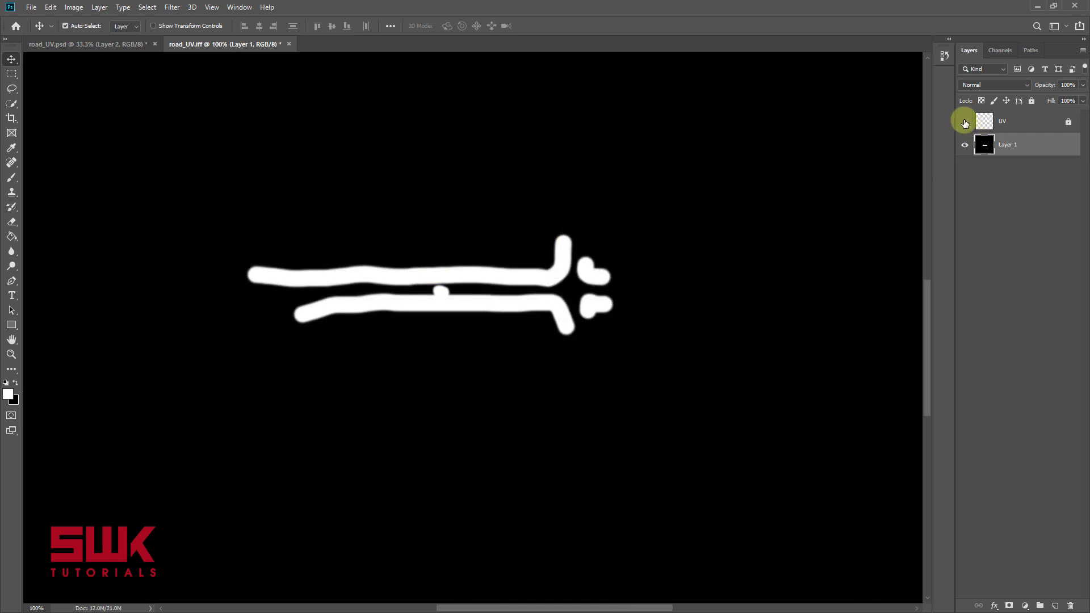
click(31, 7)
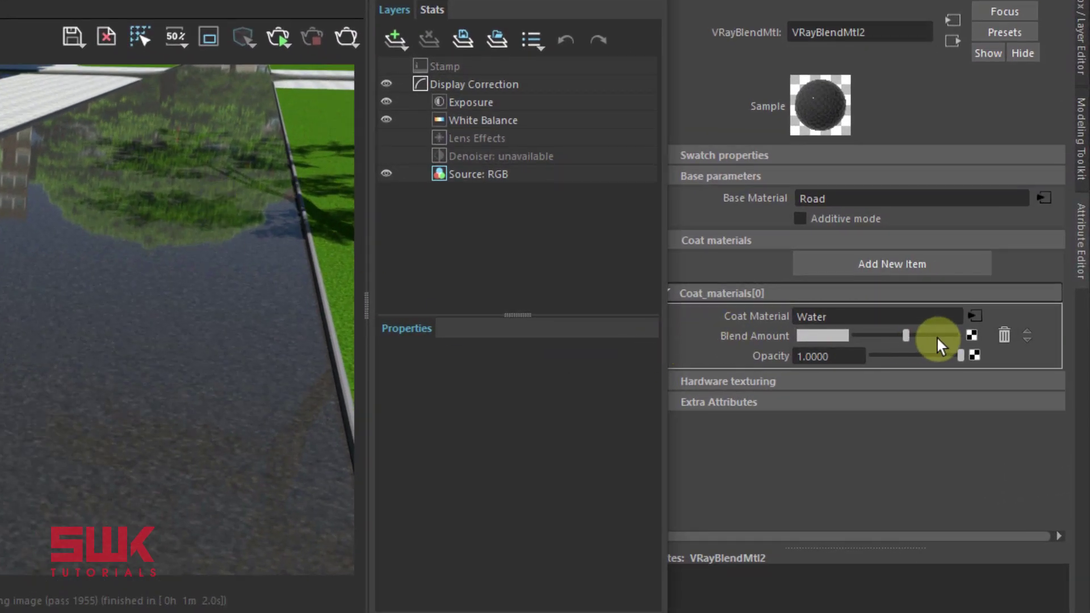
Map the Blend Amount to a File texture loading road_UV_Reflection_Map.jpg and bring up Hypershade.
click(969, 336)
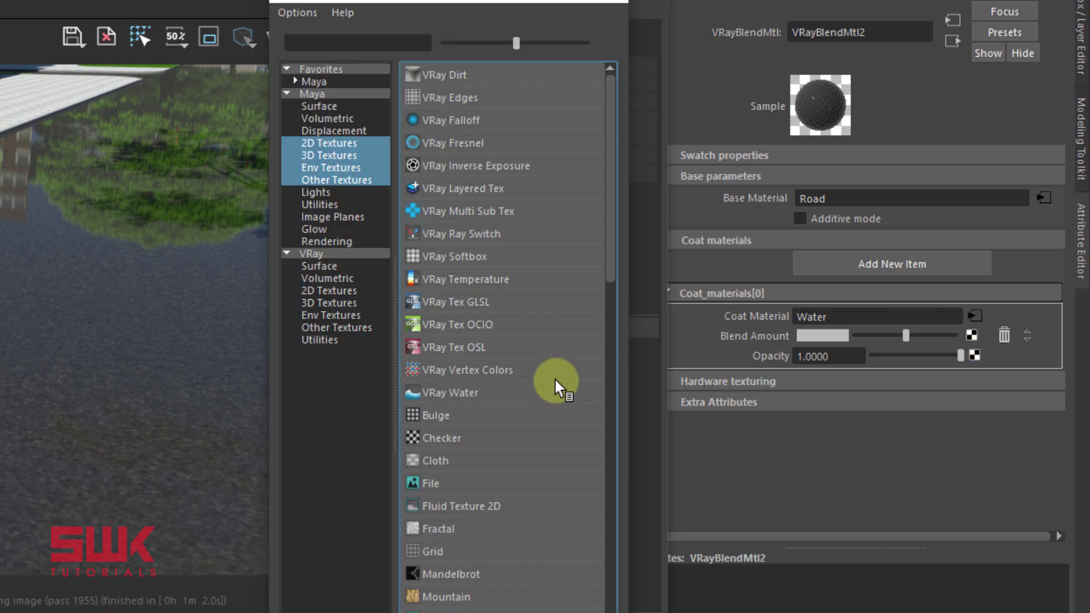
click(426, 485)
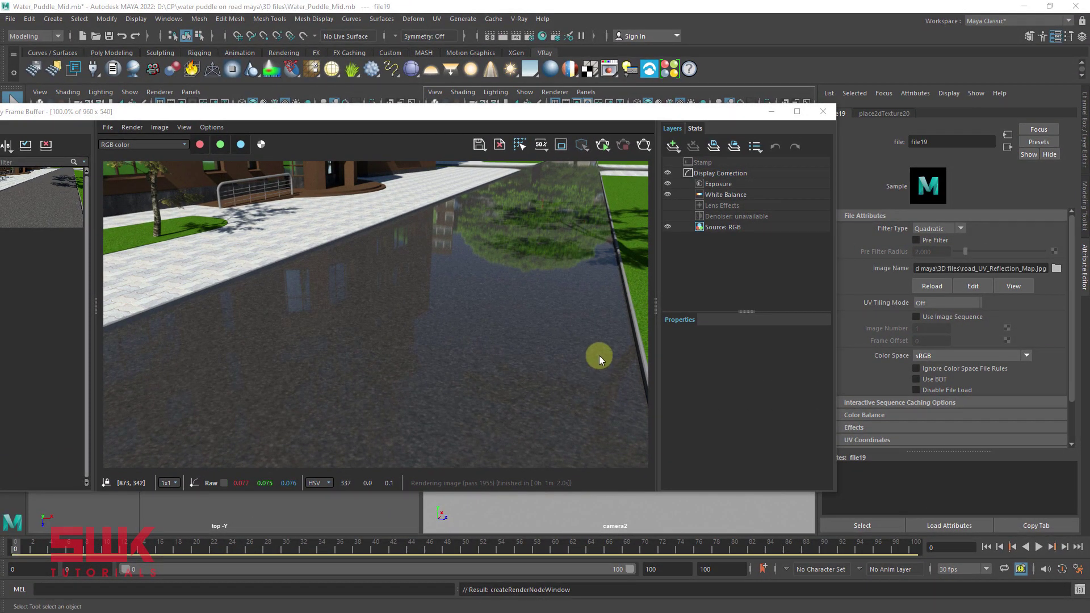
click(543, 37)
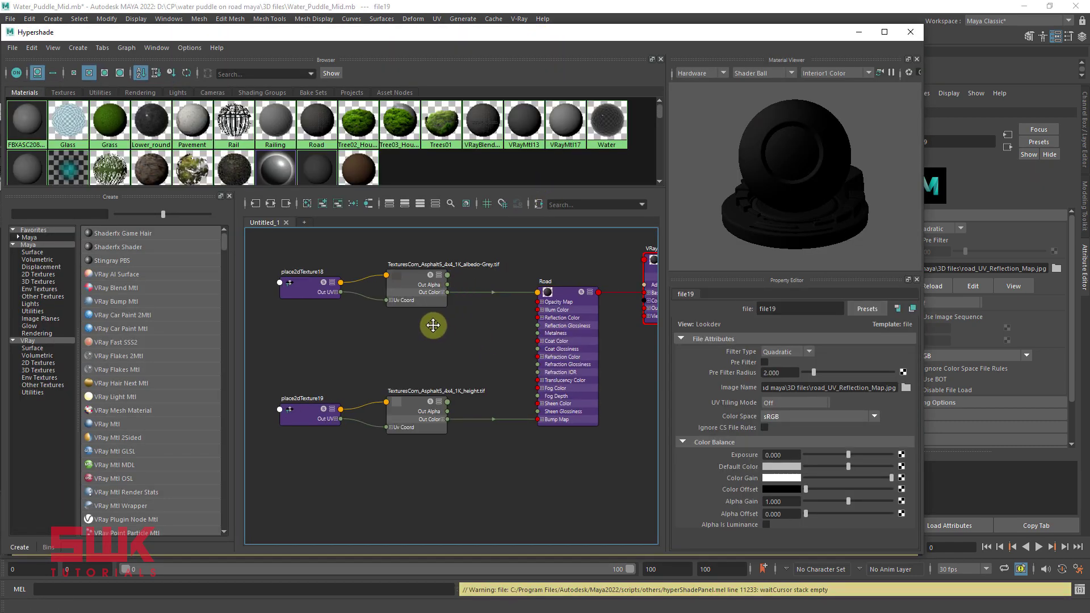
Graph VRayBlendMtl2's input and output connections in Hypershade.
click(548, 270)
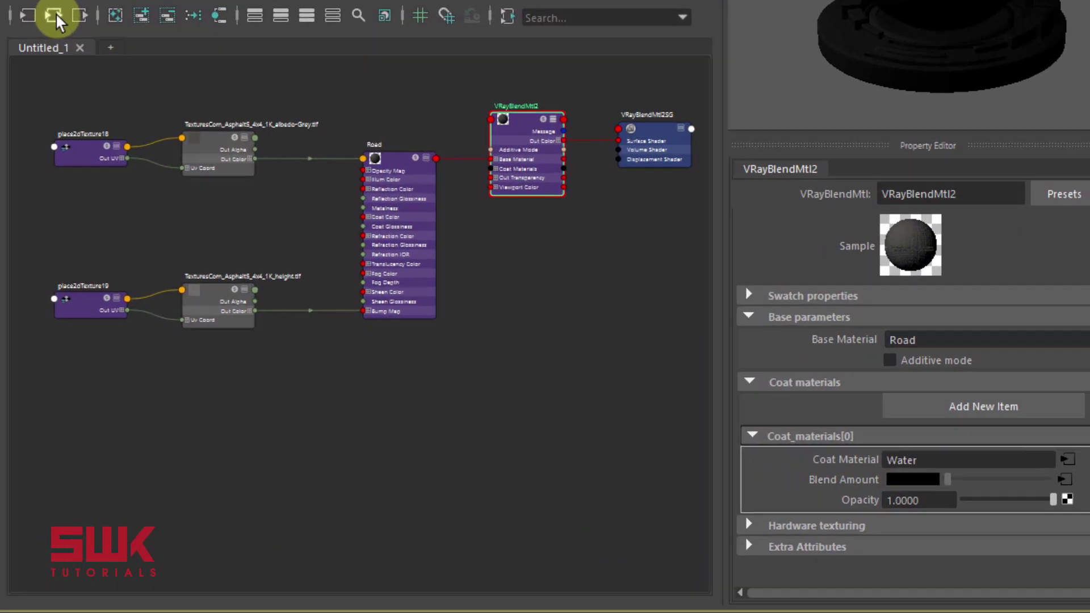
click(272, 206)
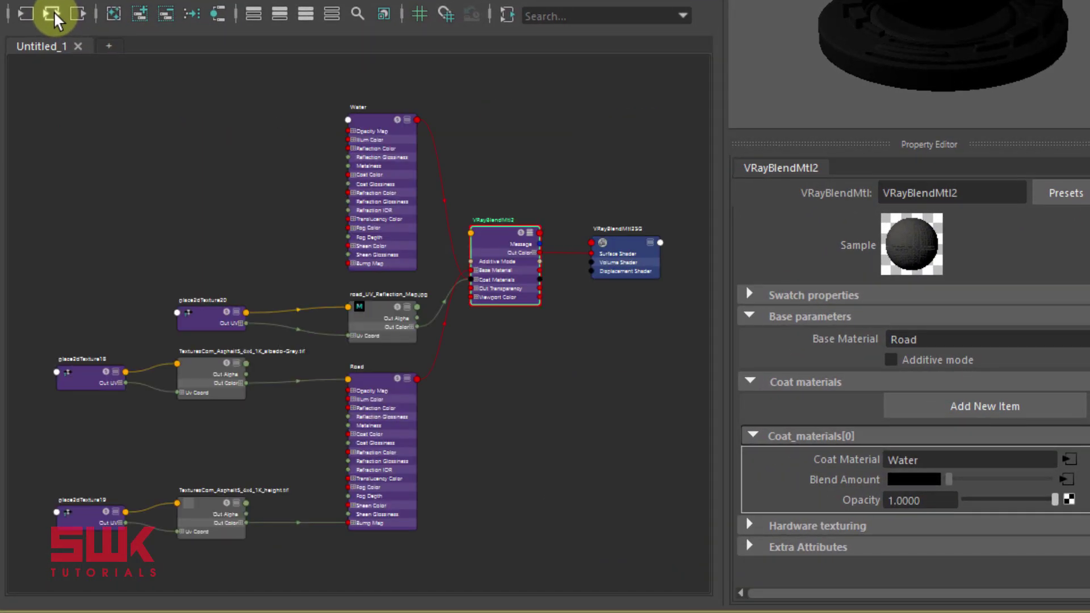
Pan and zoom the node graph to view the Road, Water and puddle map nodes feeding the blend.
mouse_move(285, 195)
alt+right_down()
mouse_move(567, 274)
mouse_move(523, 269)
mouse_move(427, 329)
alt+right_up()
alt+middle_drag(426, 329, 267, 425)
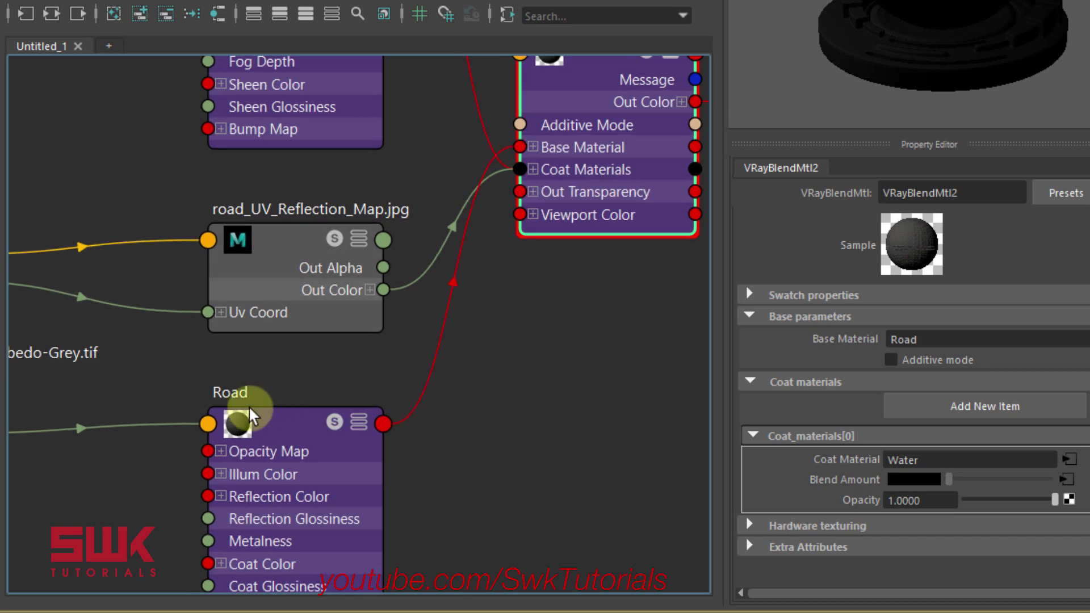
alt+middle_drag(335, 313, 288, 450)
alt+middle_drag(503, 402, 529, 451)
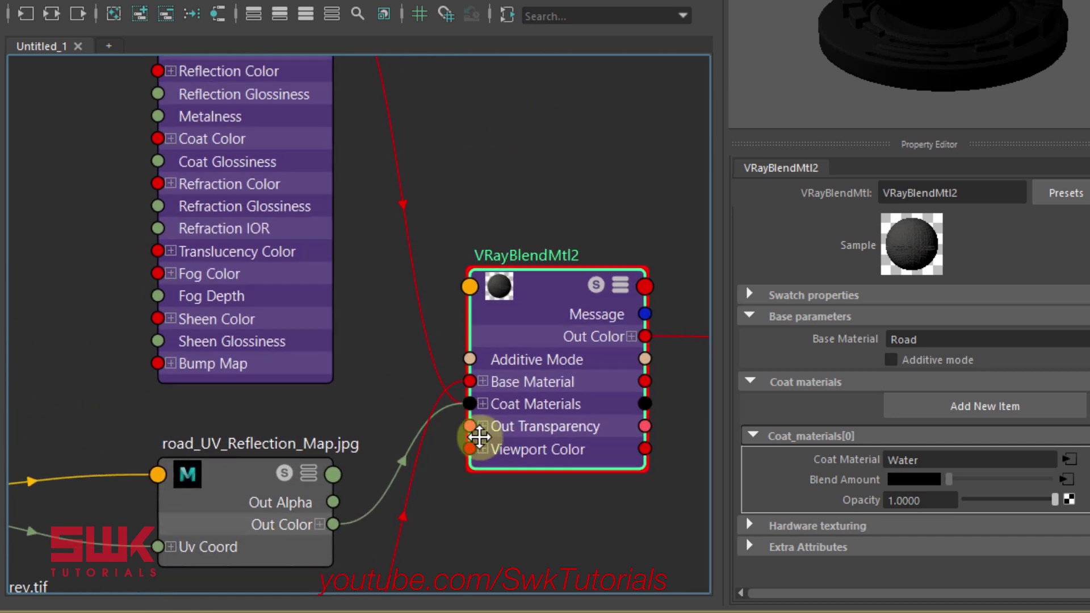
alt+middle_drag(406, 364, 402, 401)
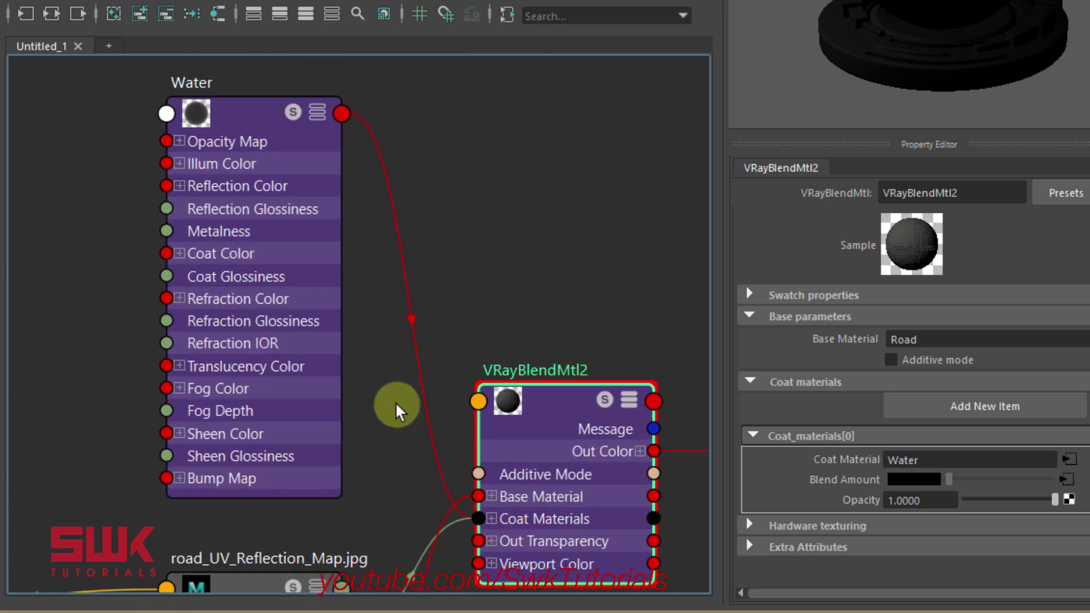
mouse_move(285, 258)
alt+middle_down()
mouse_move(311, 312)
mouse_move(390, 214)
alt+middle_up()
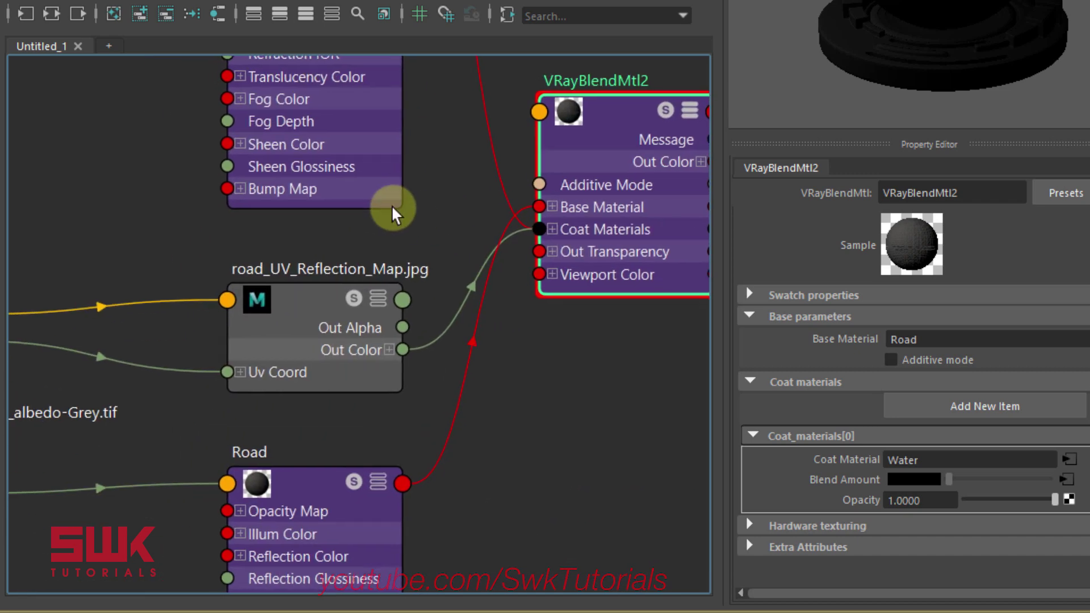
mouse_move(427, 230)
alt+right_down()
mouse_move(372, 227)
mouse_move(454, 260)
alt+right_up()
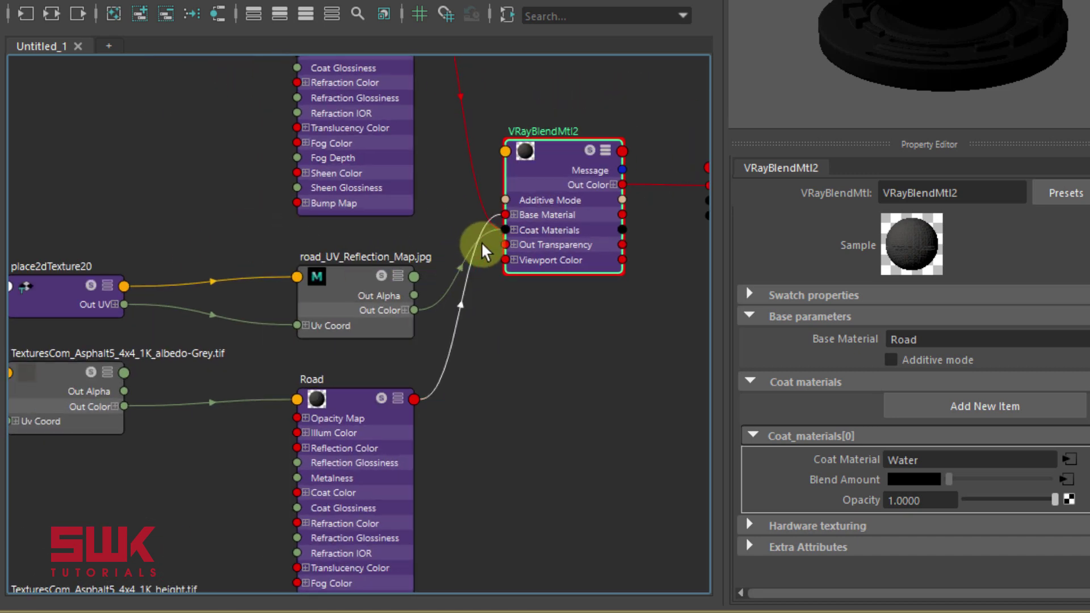
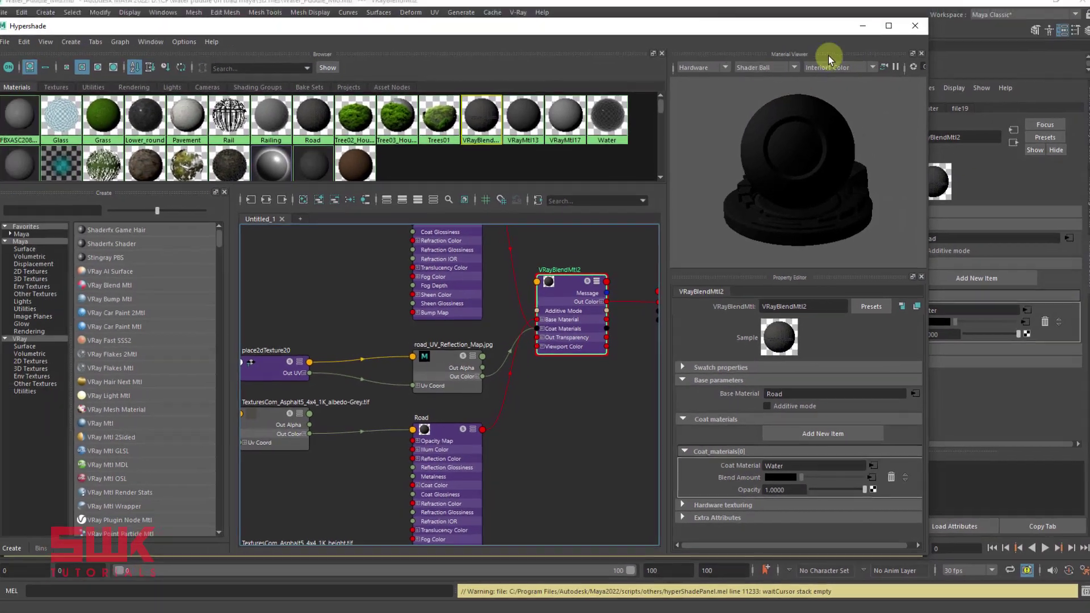
Close the Hypershade, reposition the V-Ray Frame Buffer and launch a new render of the road.
click(861, 27)
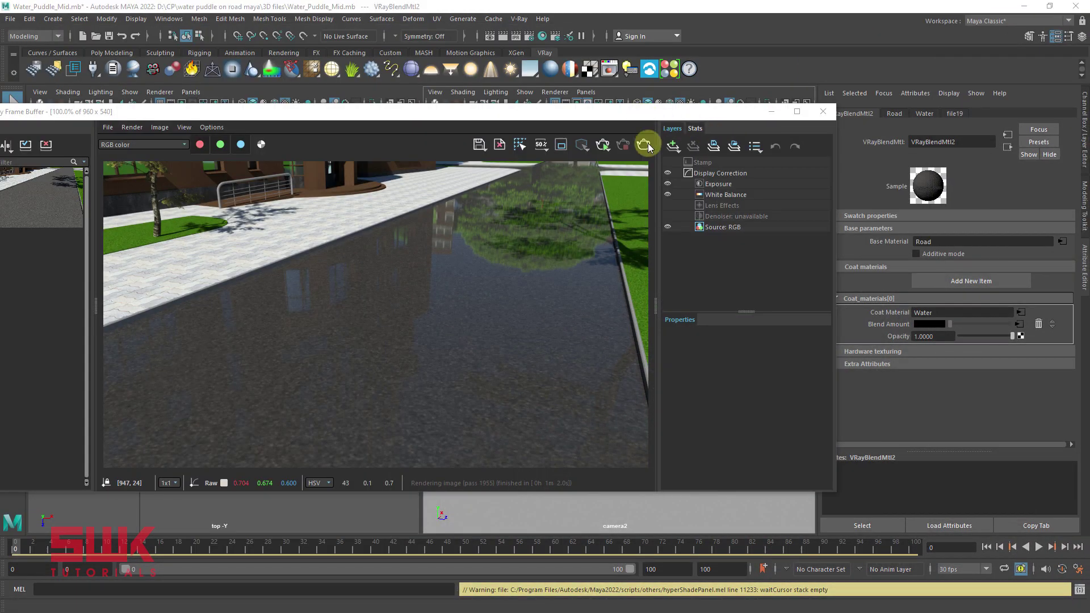
drag(652, 112, 702, 92)
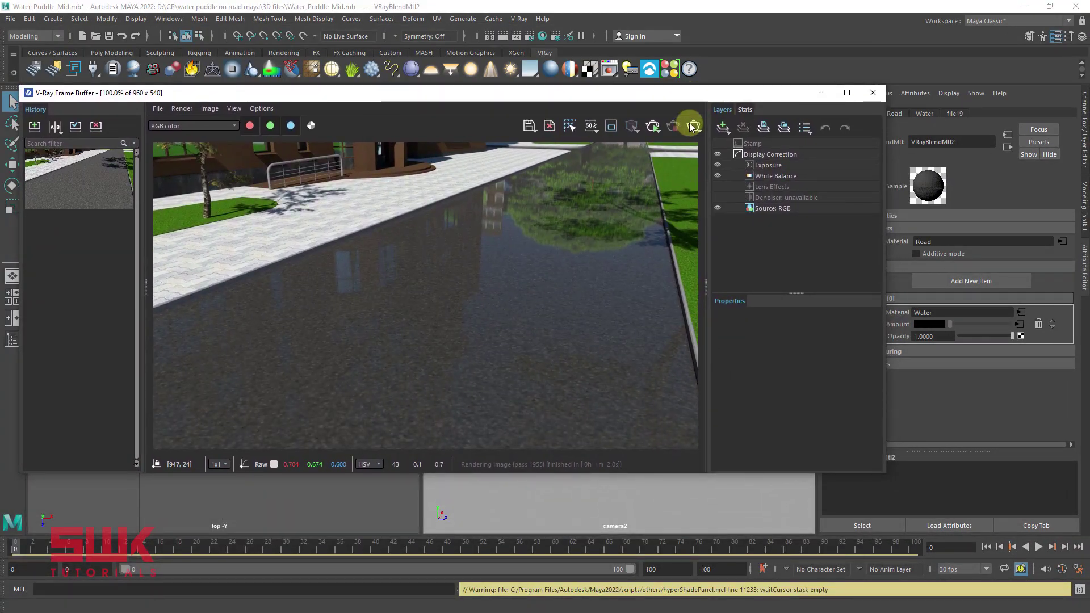
click(694, 126)
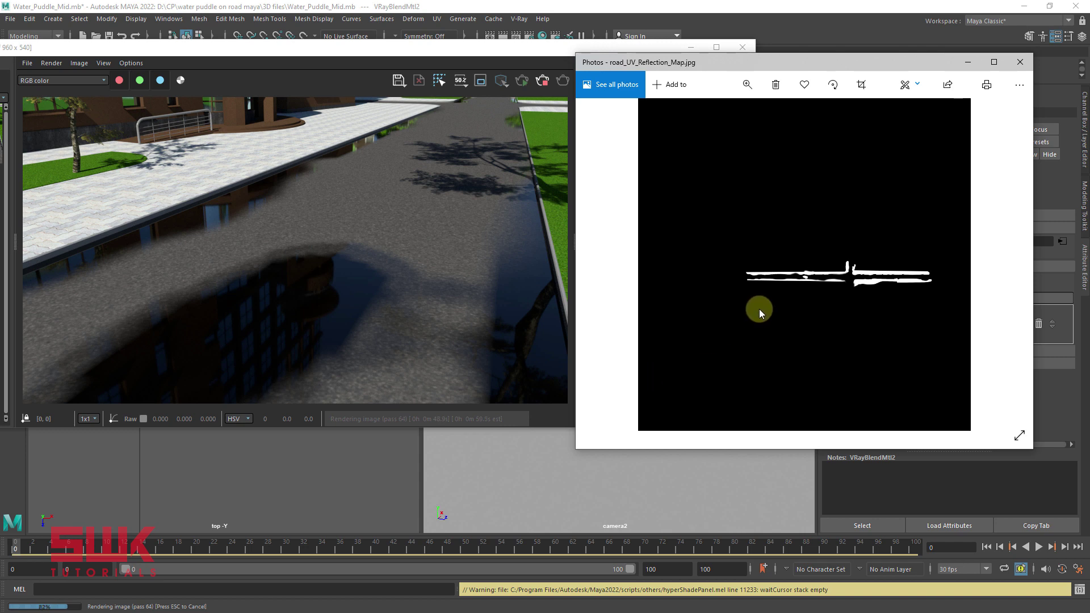
Zoom and pan into the white puddle strips of road_UV_Reflection_Map.jpg, then bring the Maya render forward.
click(319, 168)
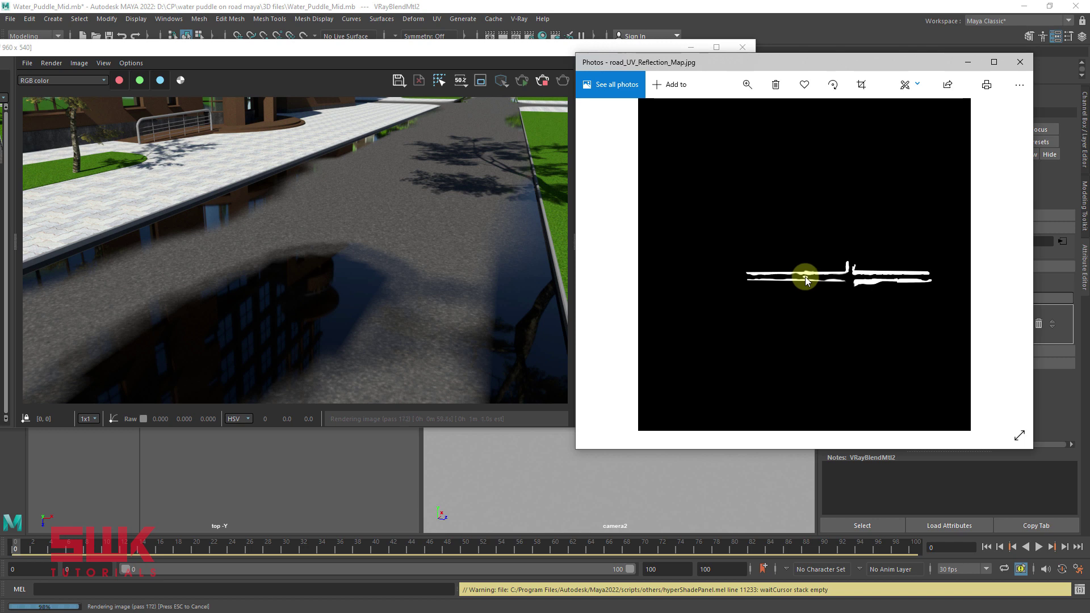
scroll(805, 277, up, 3)
scroll(805, 277, up, 2)
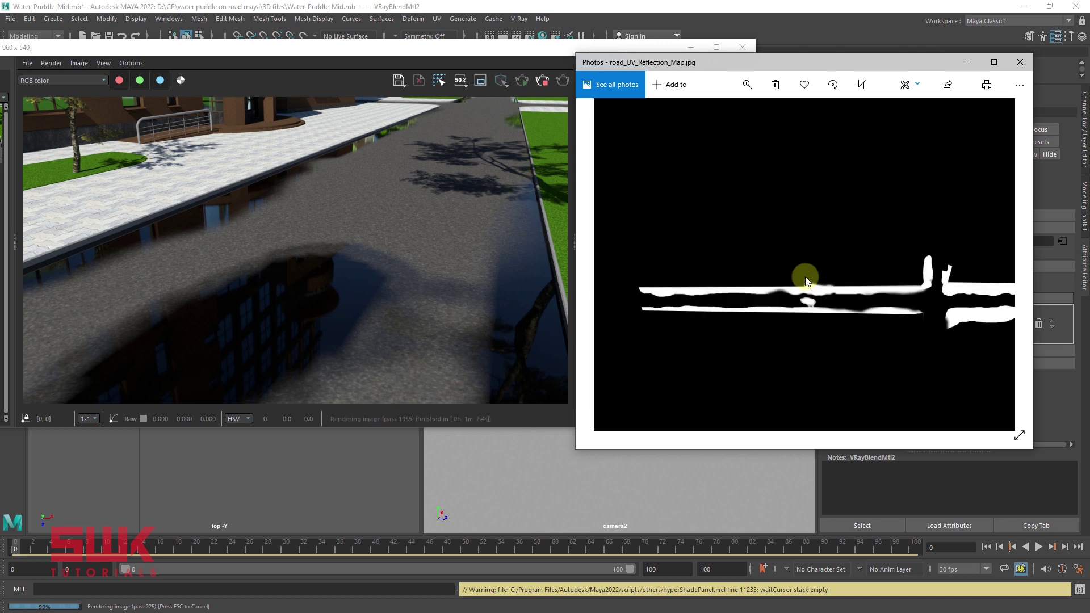
drag(786, 309, 738, 274)
scroll(773, 289, up, 2)
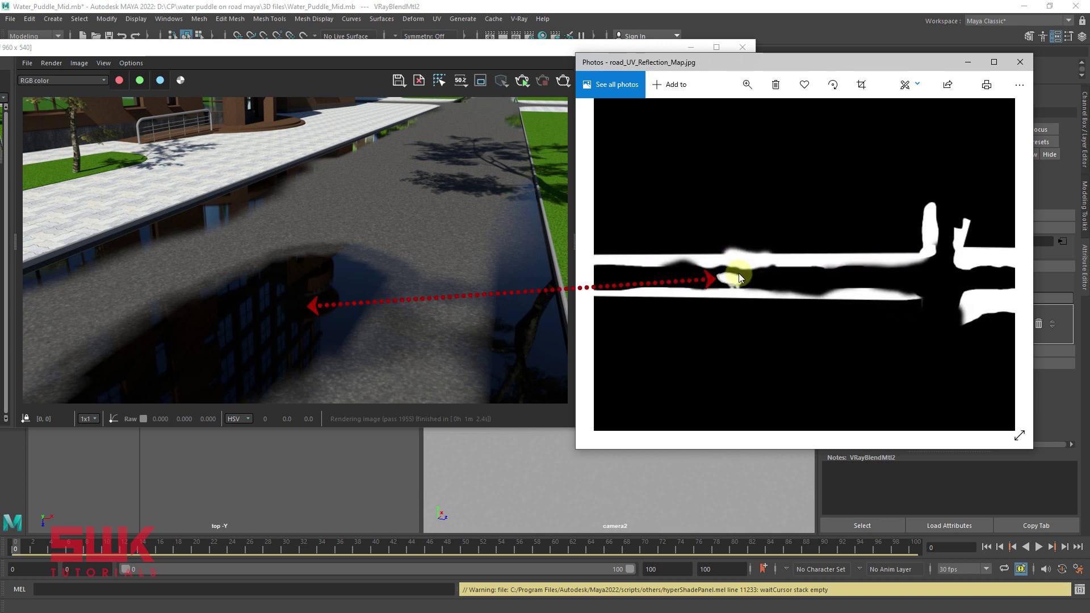
drag(297, 312, 315, 320)
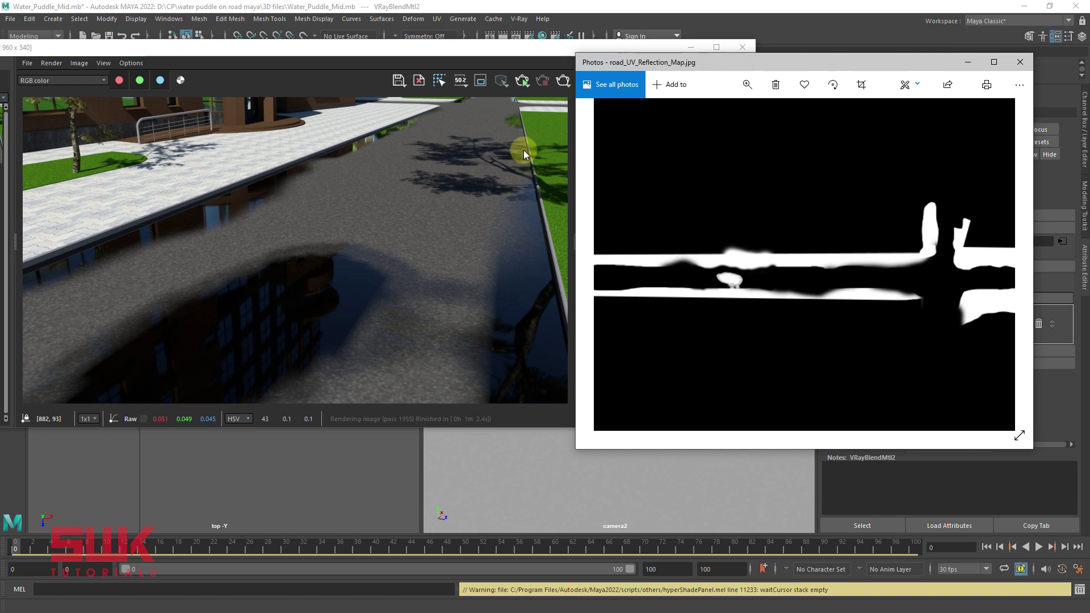
click(524, 151)
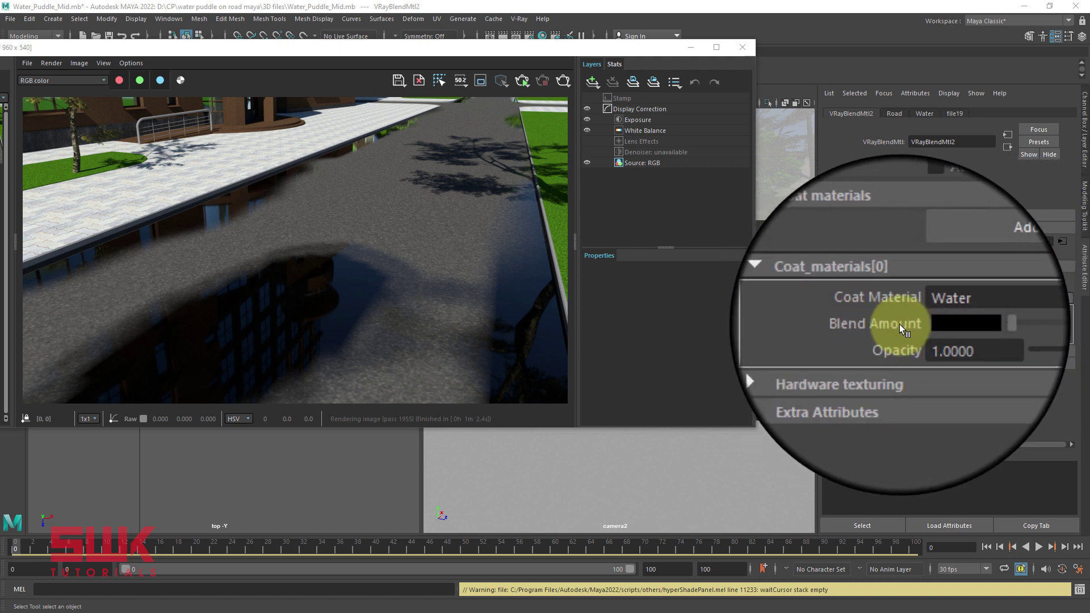
Change the Coat_materials[0] Opacity of the Water layer from 1.0 to 0.5 in the Attribute Editor.
click(917, 337)
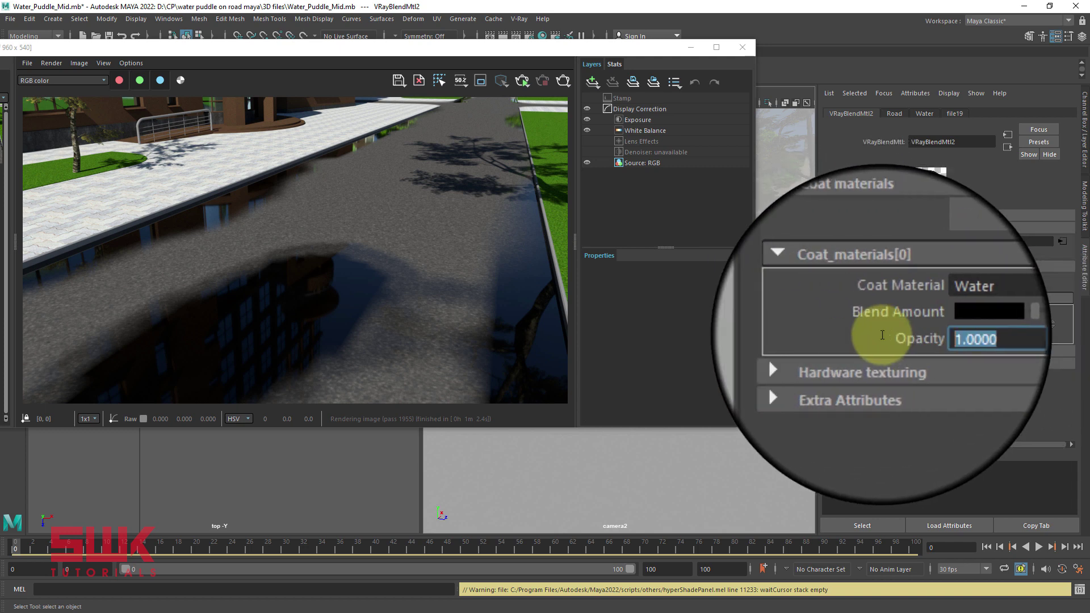
text(0)
key(Return)
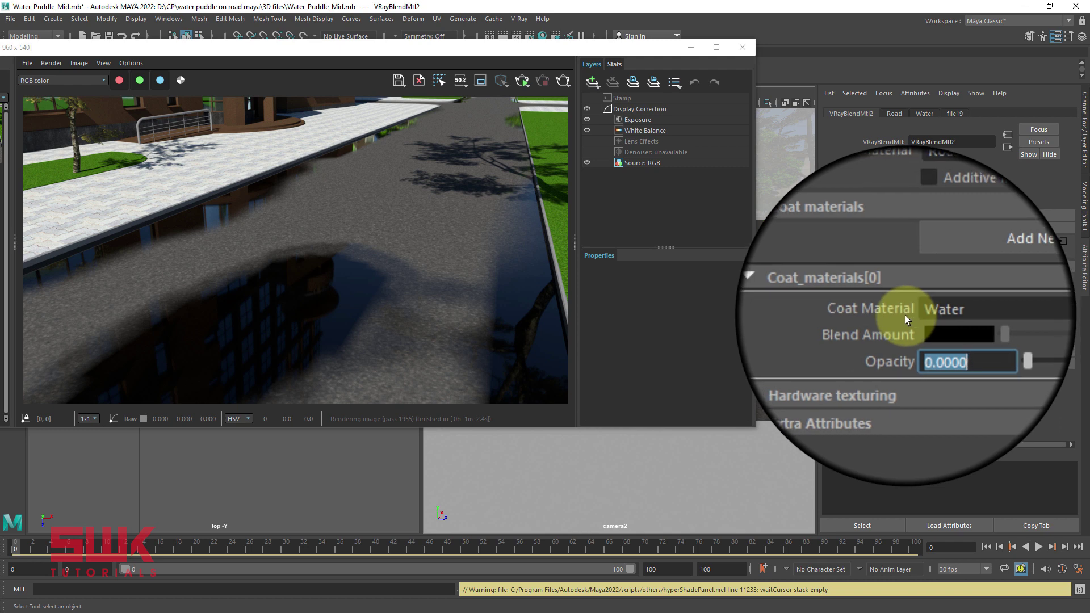
key(BackSpace)
text(.5)
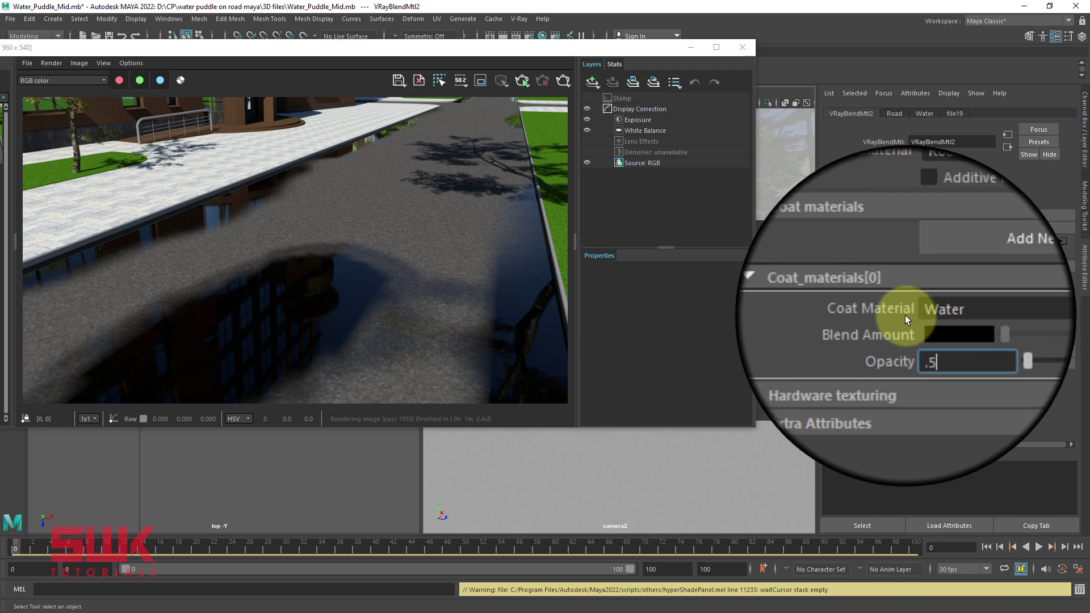
key(Return)
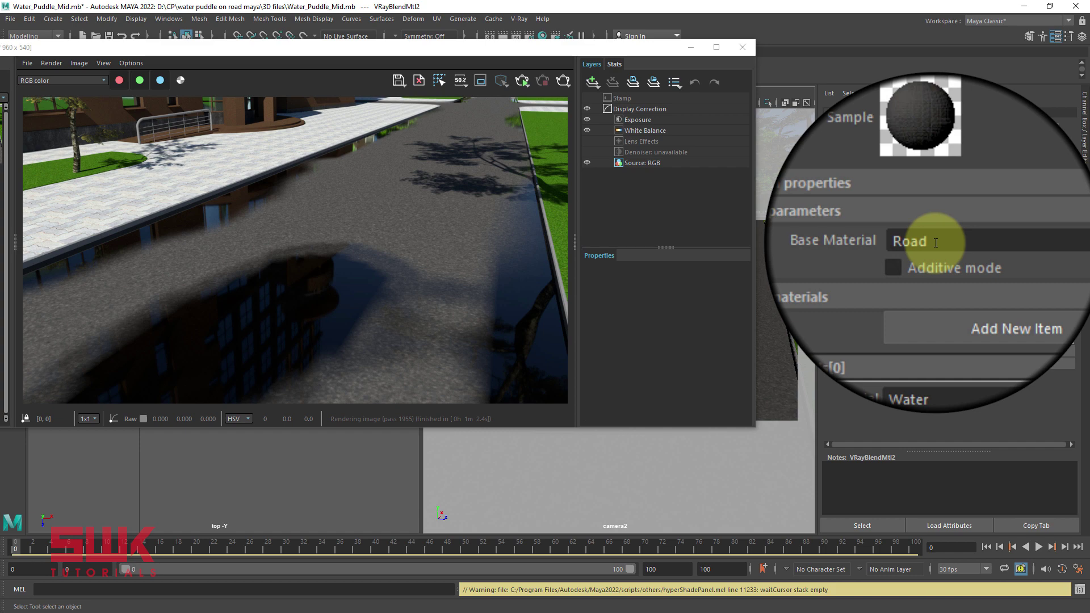
text(0.5)
Raise the Water coat Opacity to 0.6 and re-render the road to check the puddle reflections.
key(Return)
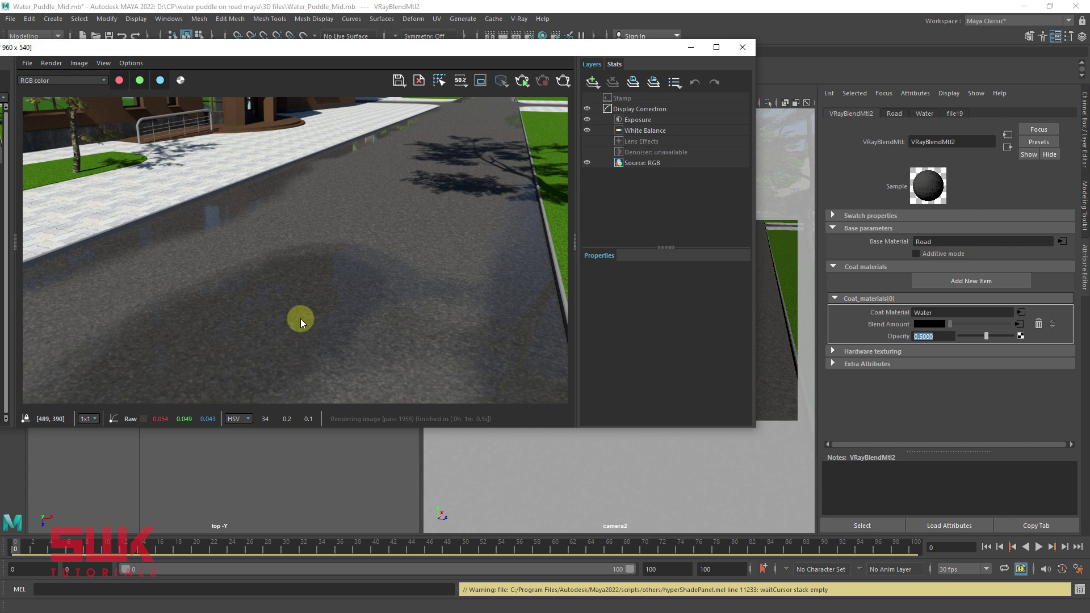
click(901, 336)
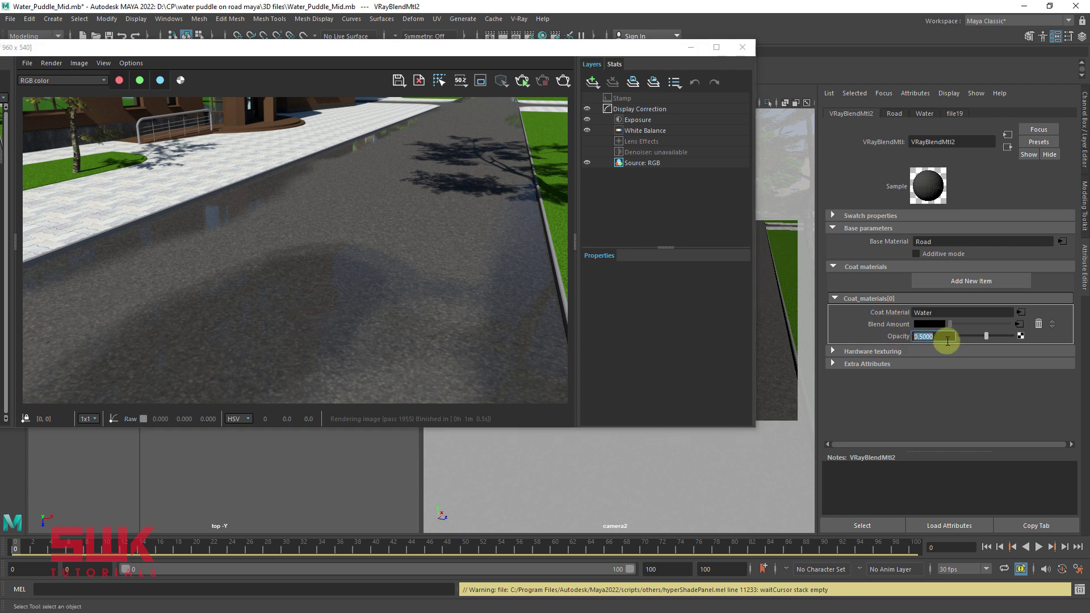
key(BackSpace)
text(6)
key(Return)
click(563, 81)
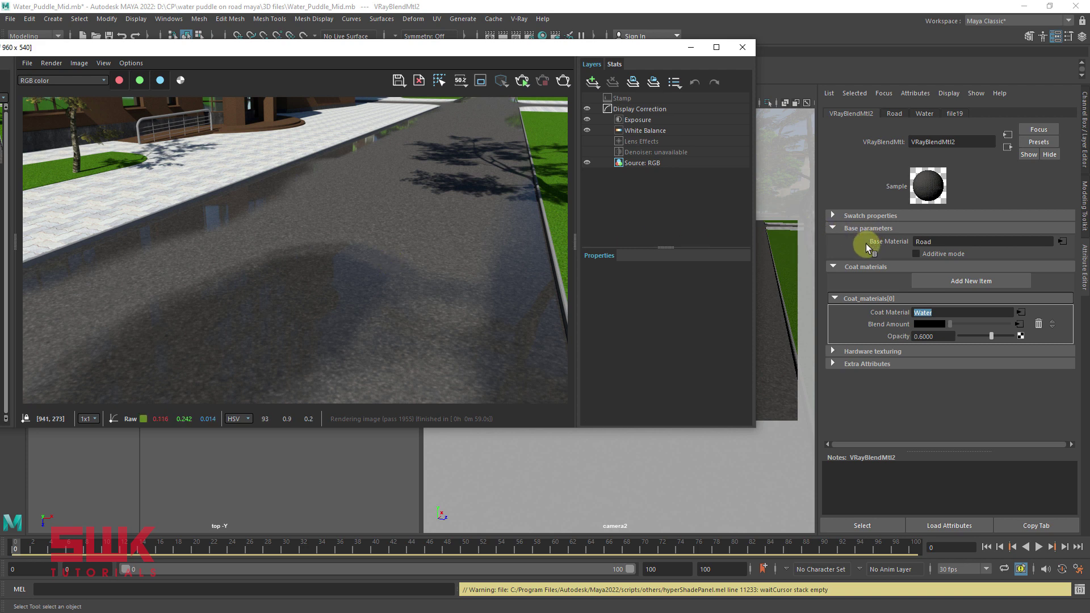
click(911, 241)
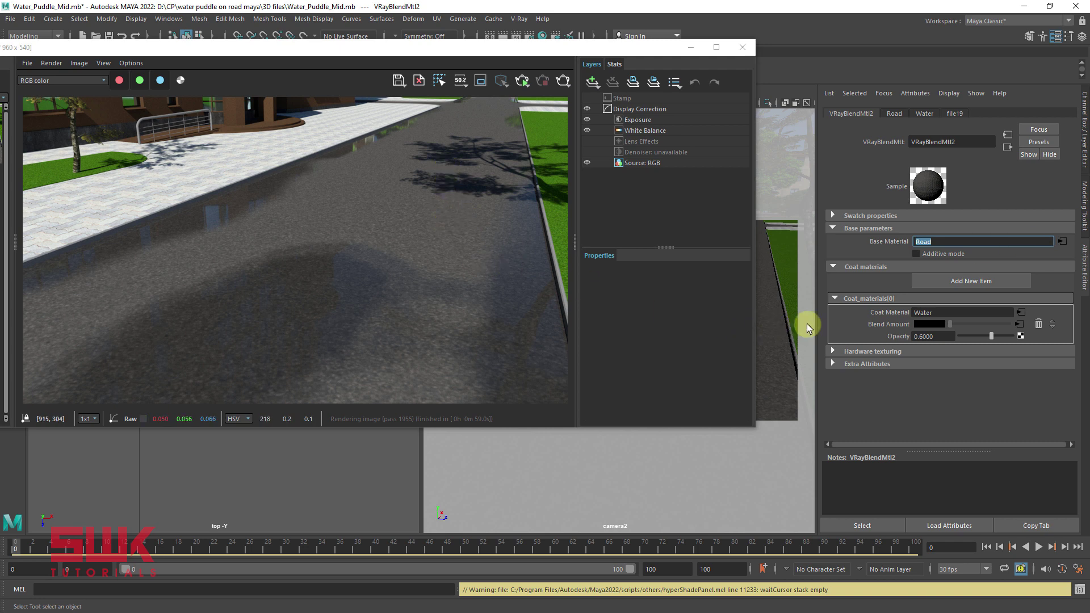
click(922, 313)
drag(923, 313, 908, 312)
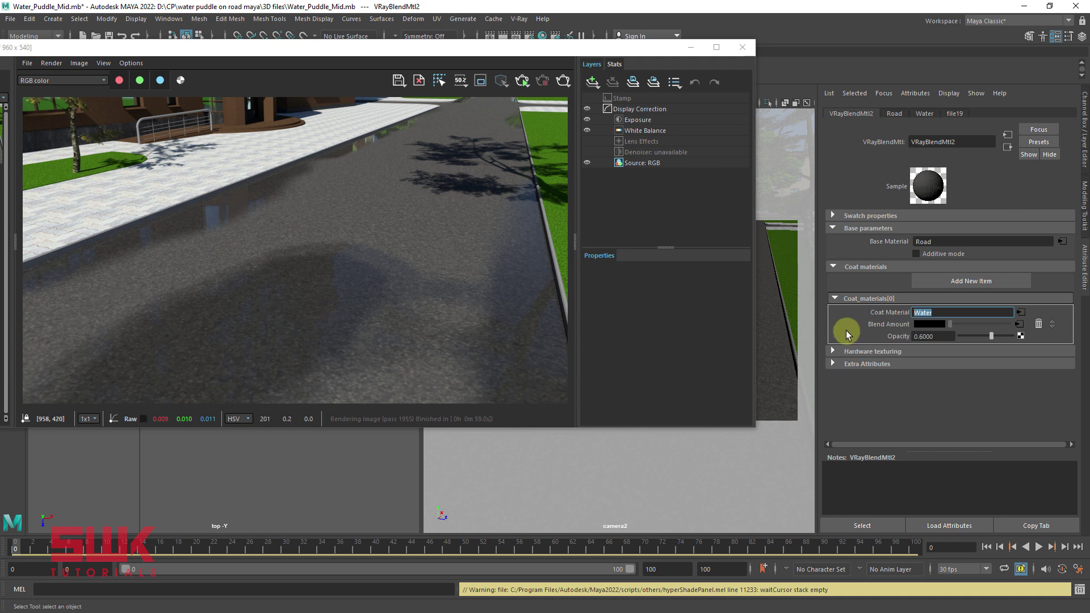
drag(940, 339, 902, 336)
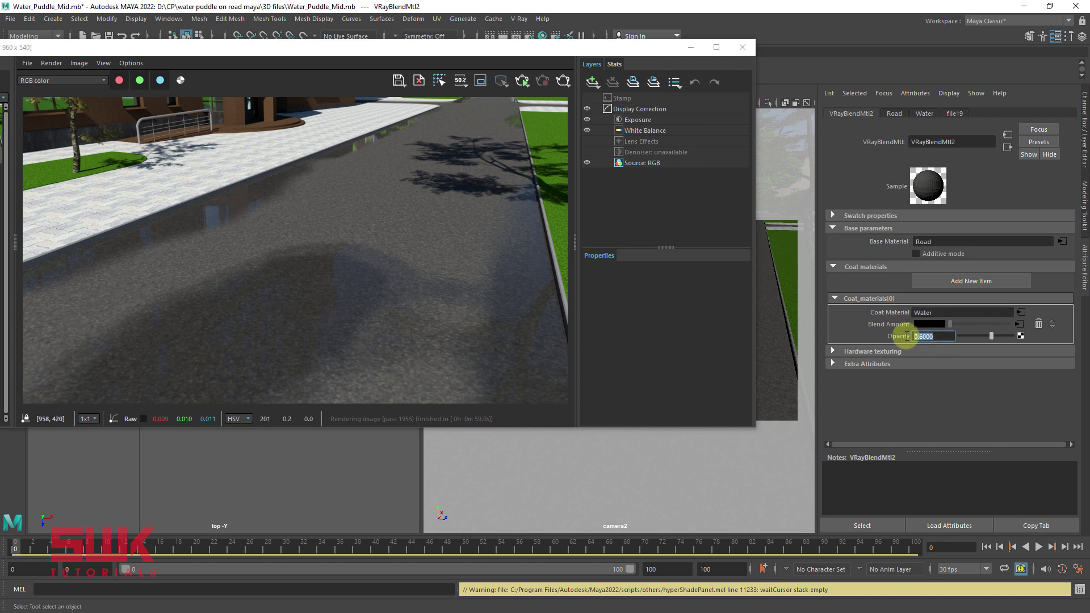